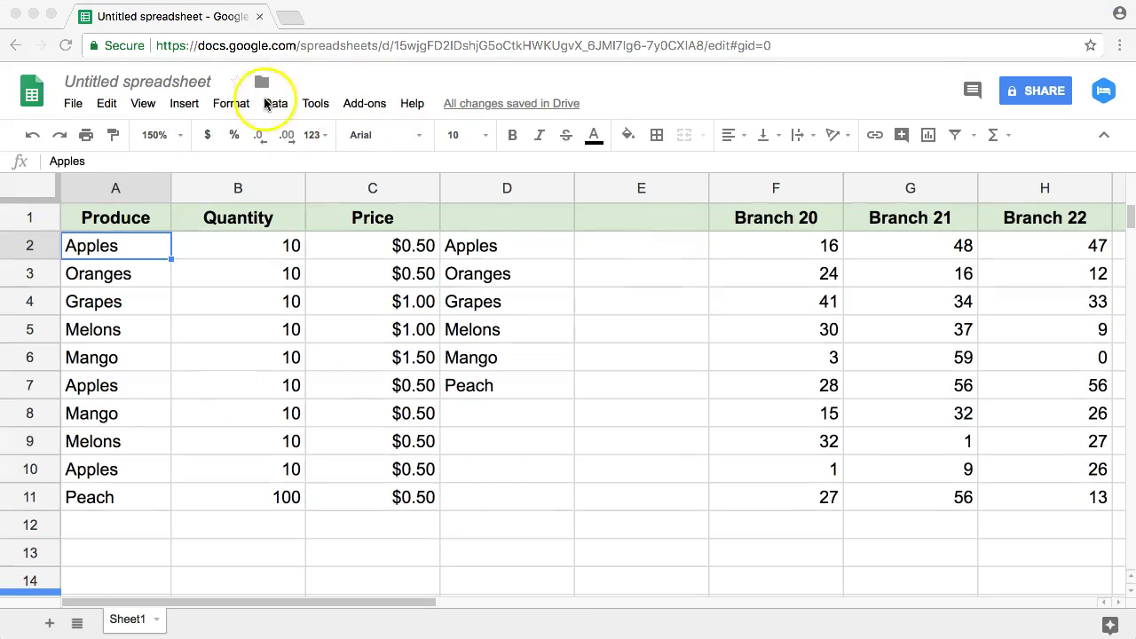
left_click(275, 104)
mouse_move(306, 107)
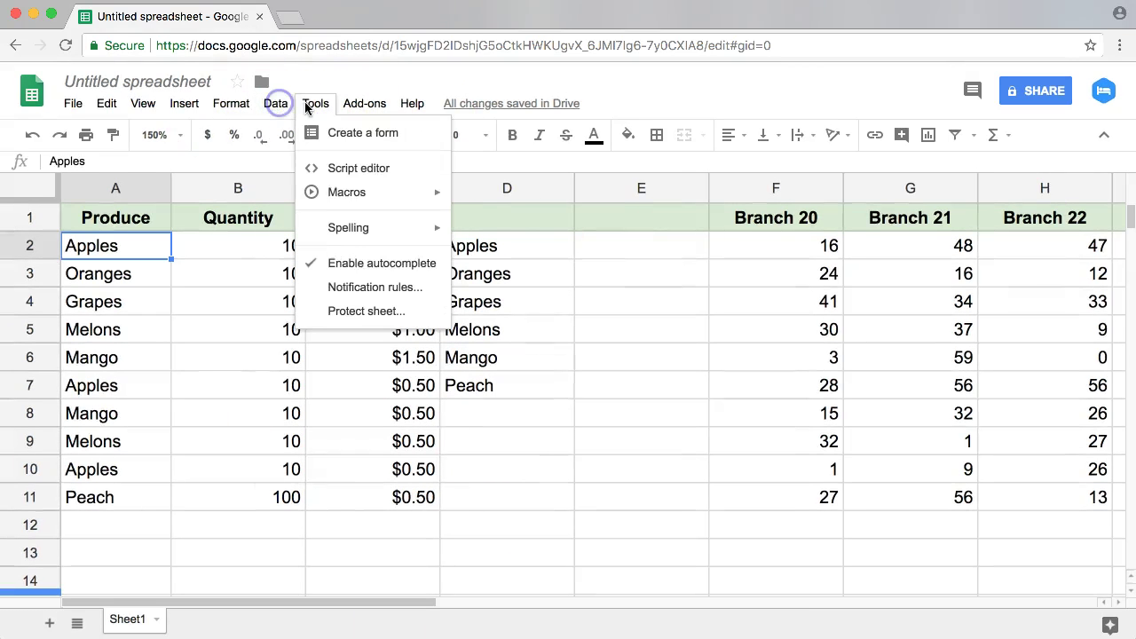
left_click(359, 104)
left_click(178, 103)
left_click(144, 103)
left_click(240, 104)
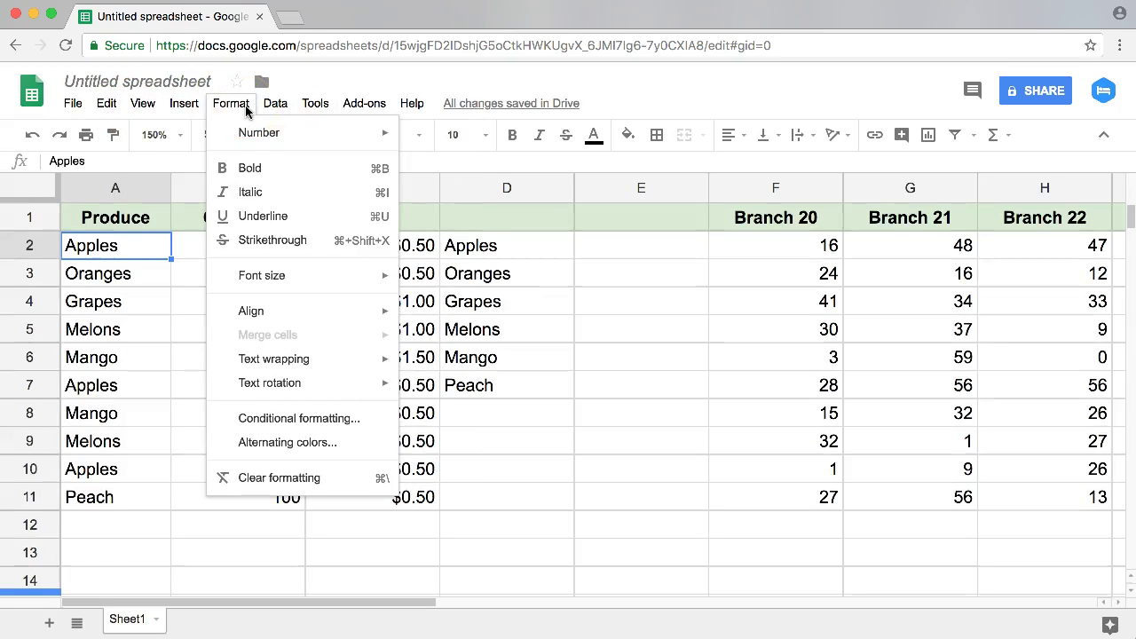
double_click(246, 108)
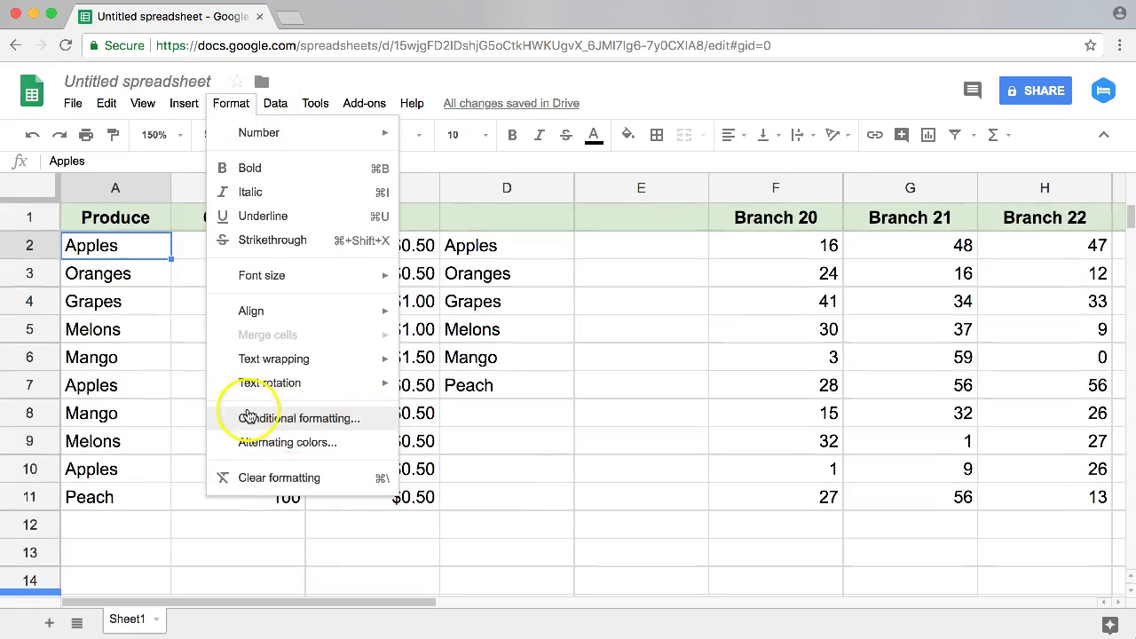
left_click(423, 422)
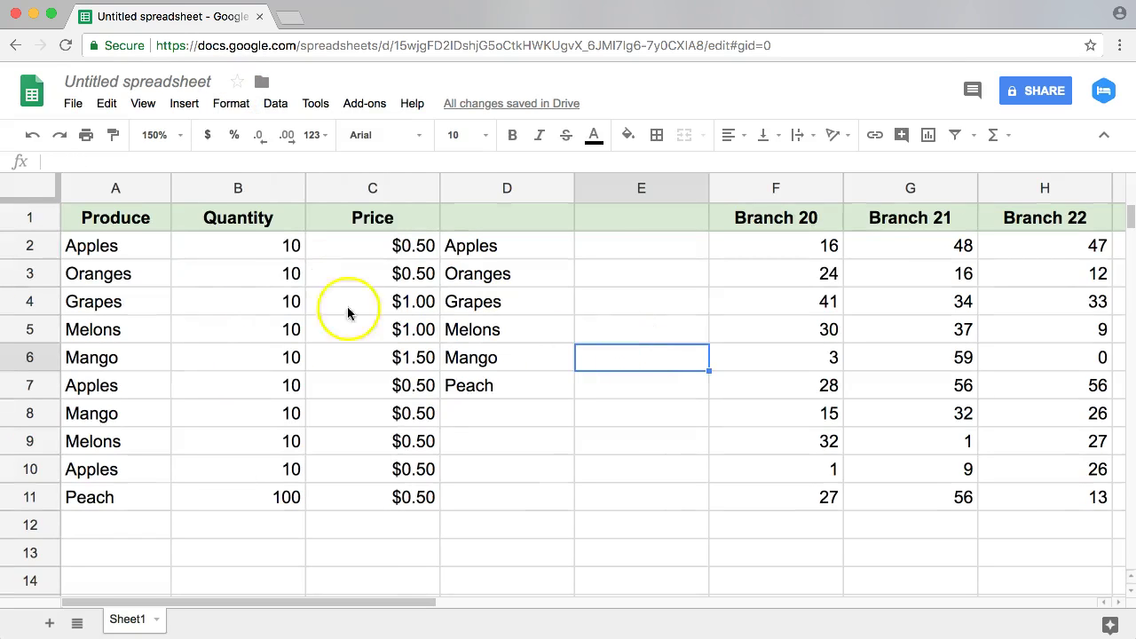
Step: Start a conditional formatting rule for the Quantity values in B2:B11
left_click(213, 281)
left_click_drag(253, 249, 254, 495)
right_click(253, 282)
scroll(297, 380, "down", 3)
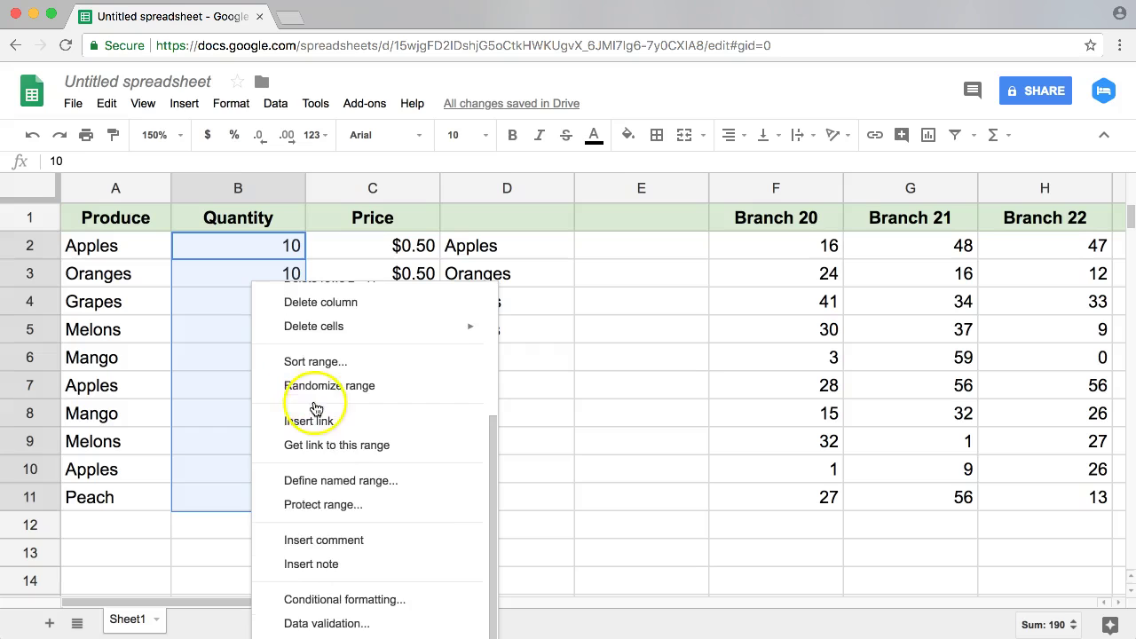
left_click(327, 600)
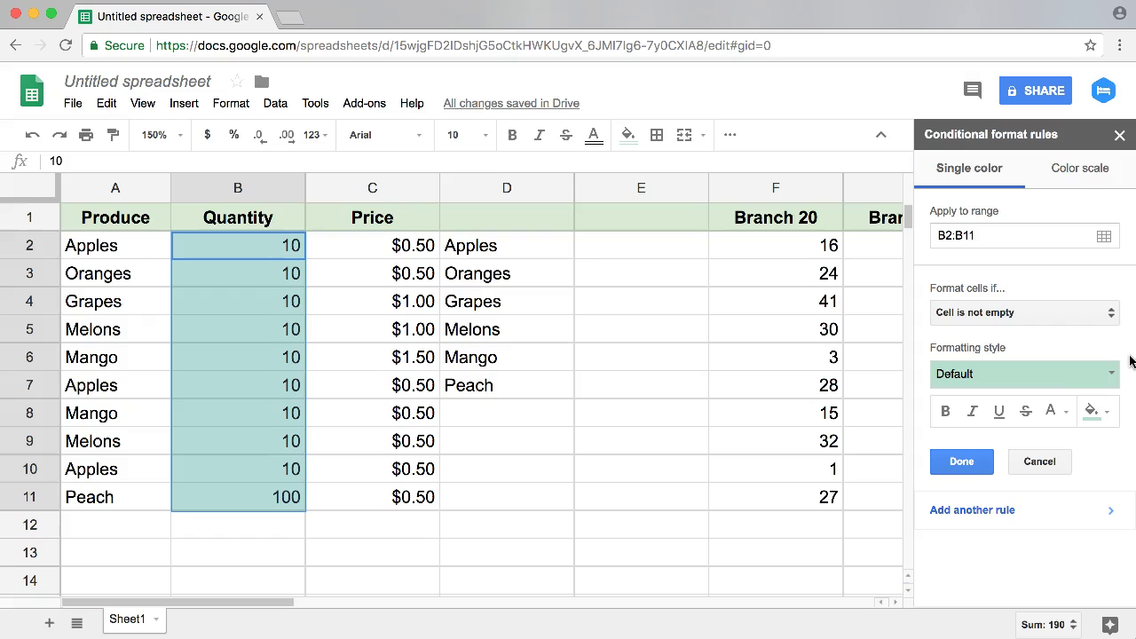
Step: Compare the color scale and single color rule types for B2:B11 and view the preset color scales
left_click(1072, 169)
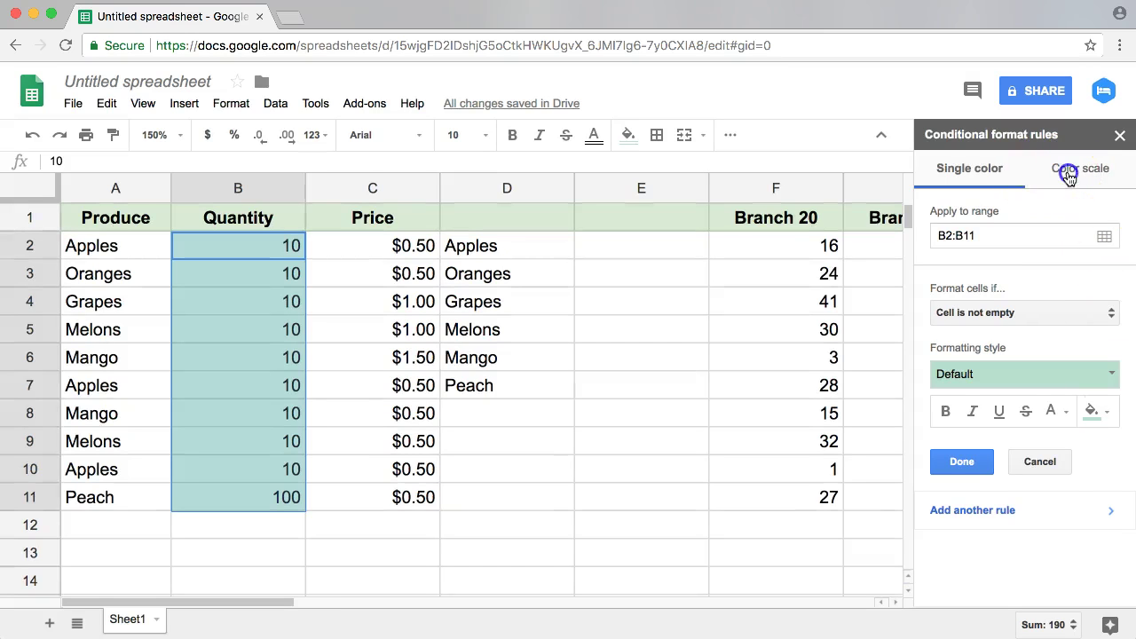
left_click(1019, 358)
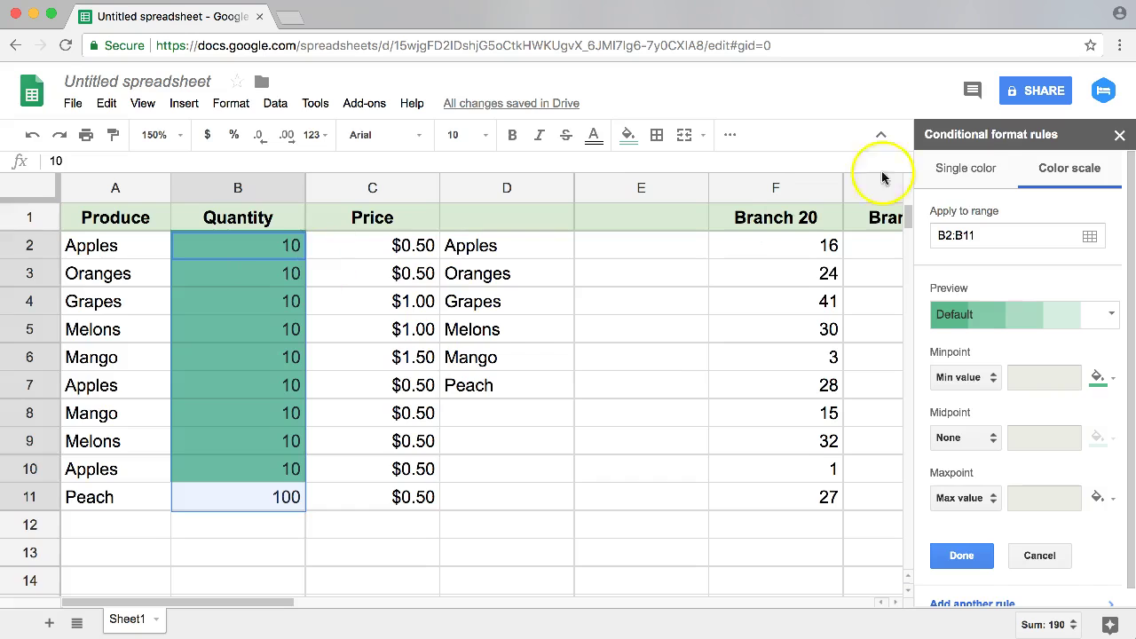
left_click(965, 170)
left_click(1070, 169)
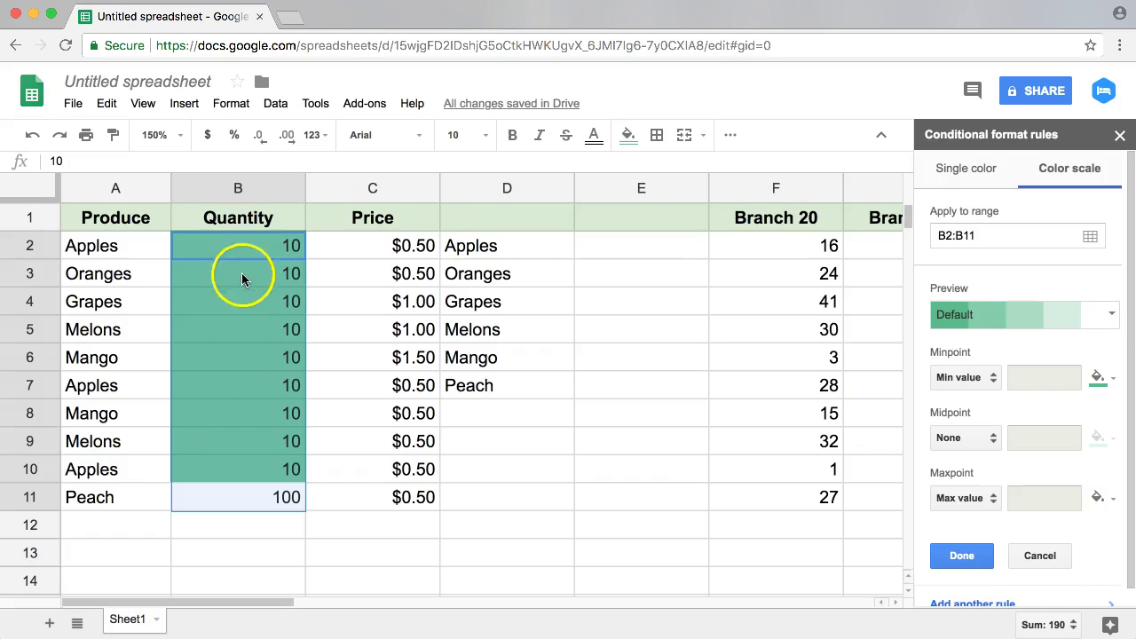
left_click(1110, 318)
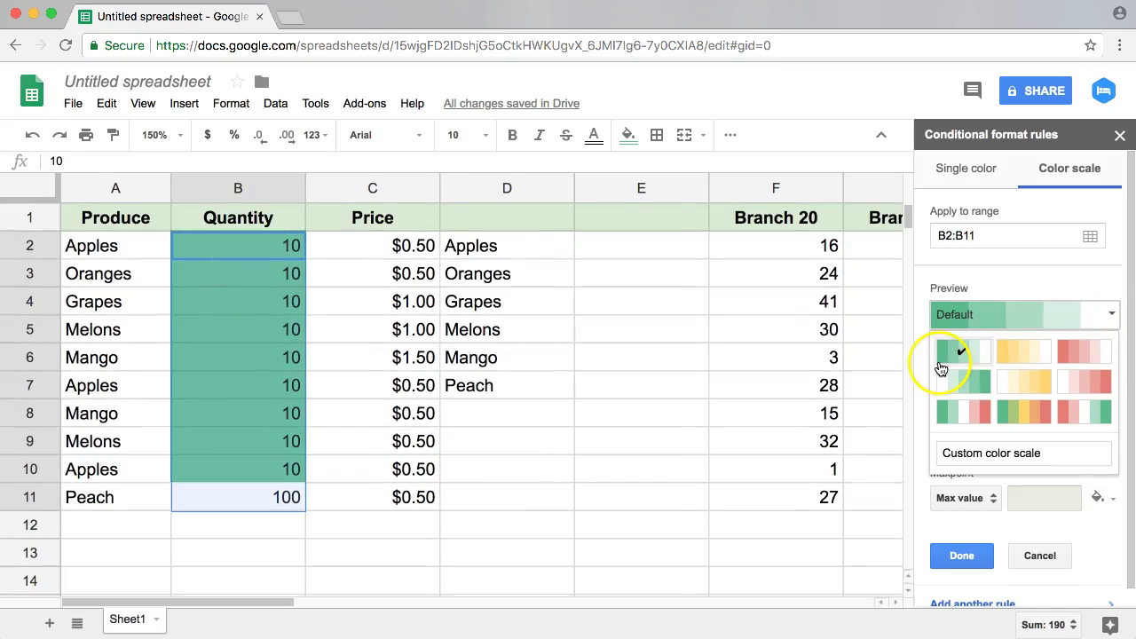
left_click(947, 168)
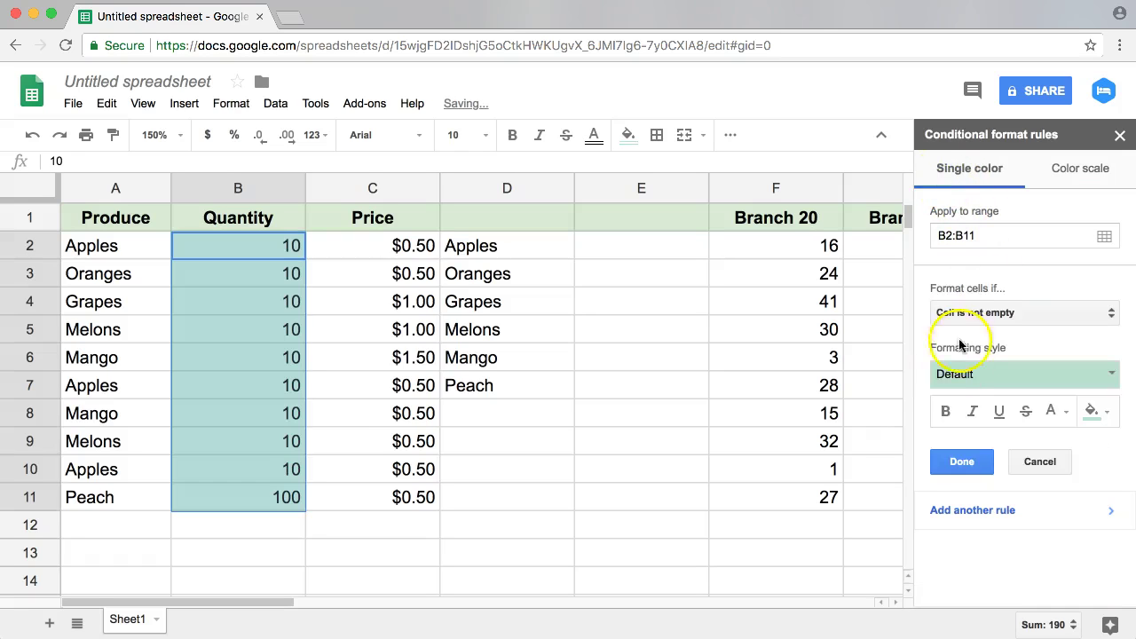
Step: Try the yellow fill style on the single color rule and switch back to the green fill style
left_click(979, 375)
left_click(1021, 417)
left_click(1020, 378)
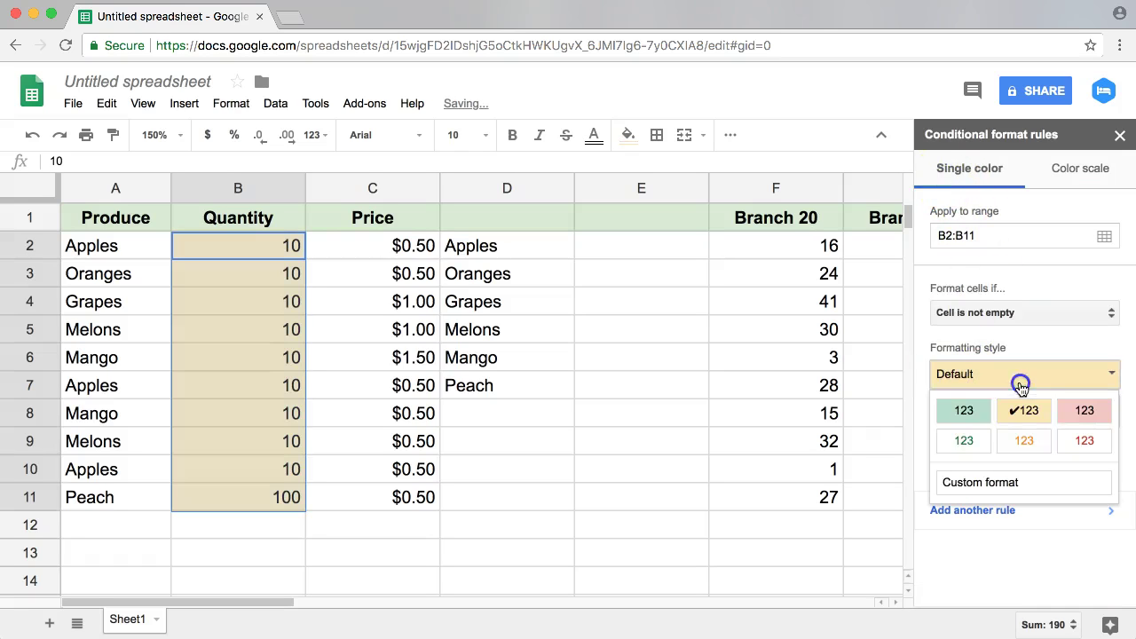
left_click(954, 409)
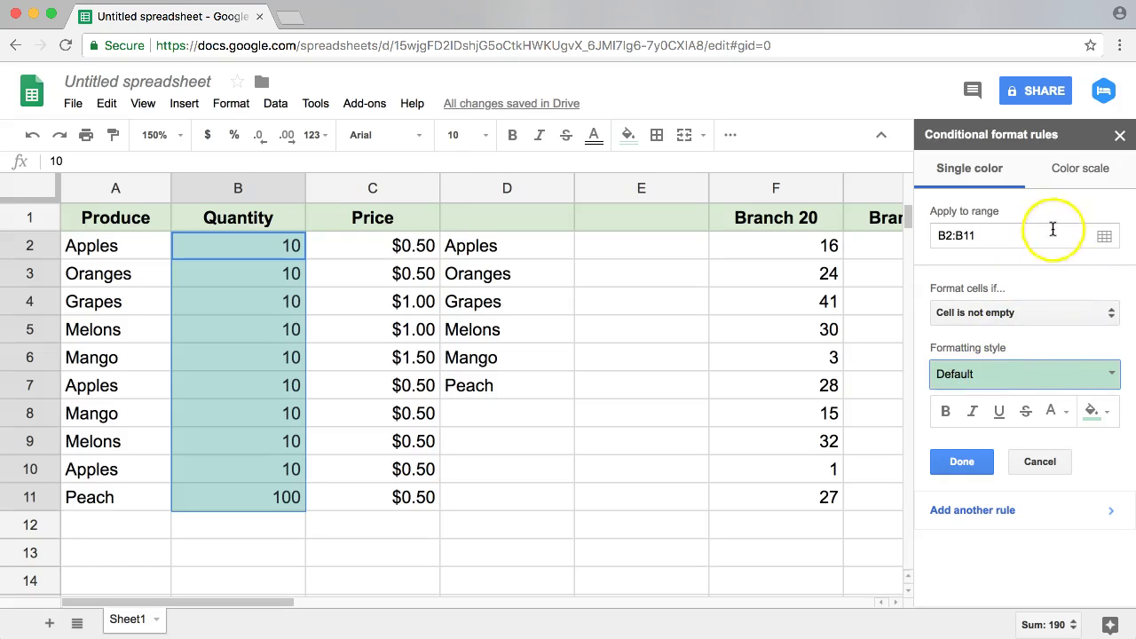
Step: Make the B2:B11 rule a color scale using the preset that runs from green through yellow to red
left_click(1086, 170)
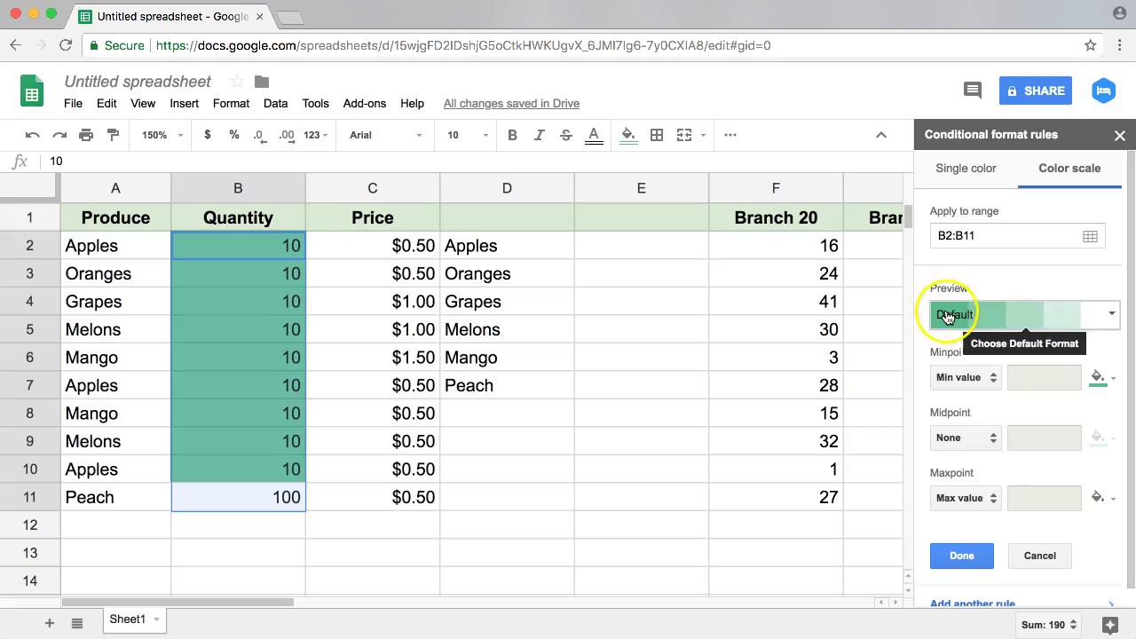
left_click(1091, 317)
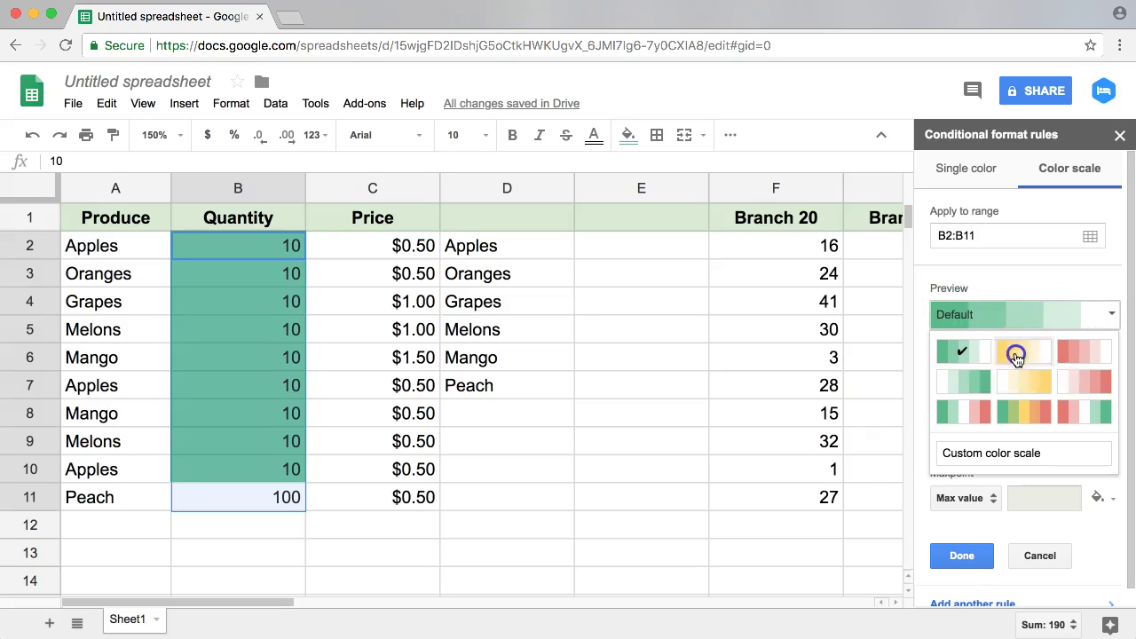
left_click(1013, 356)
left_click(1101, 316)
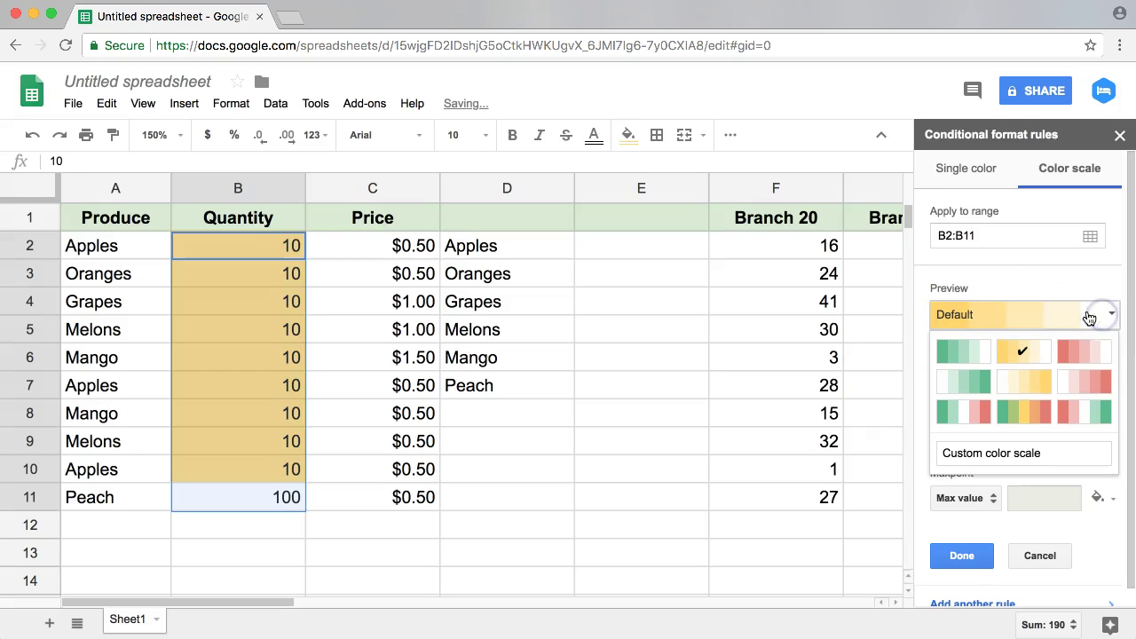
left_click(1019, 415)
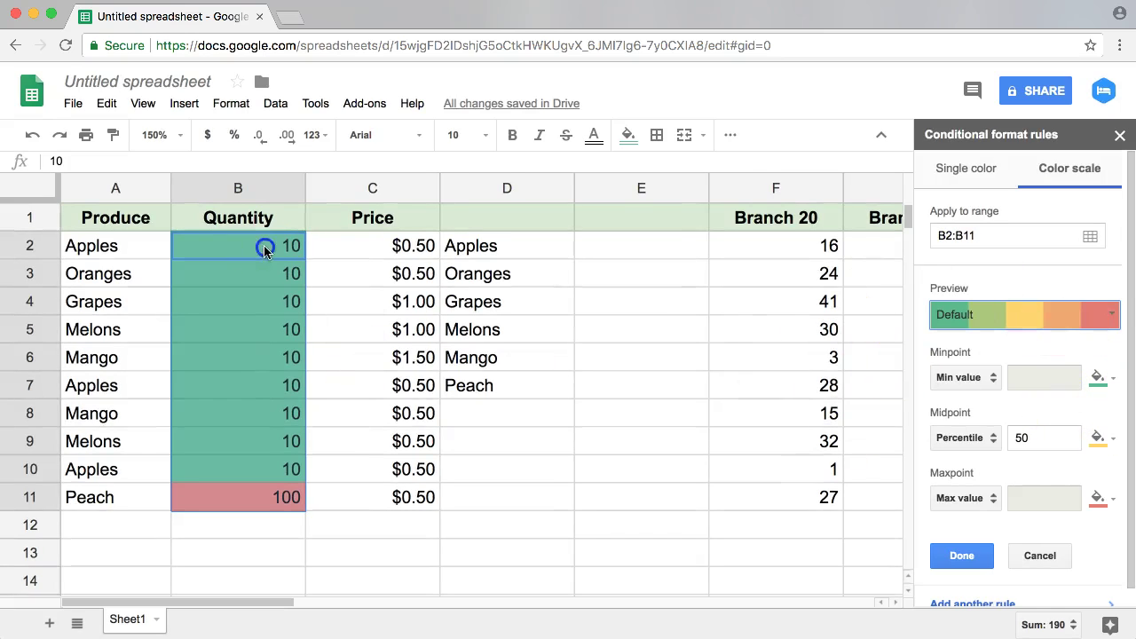
Step: Set the Oranges quantity in B3 to 50 and the Grapes quantity in B4 to 35
left_click(254, 288)
type("50")
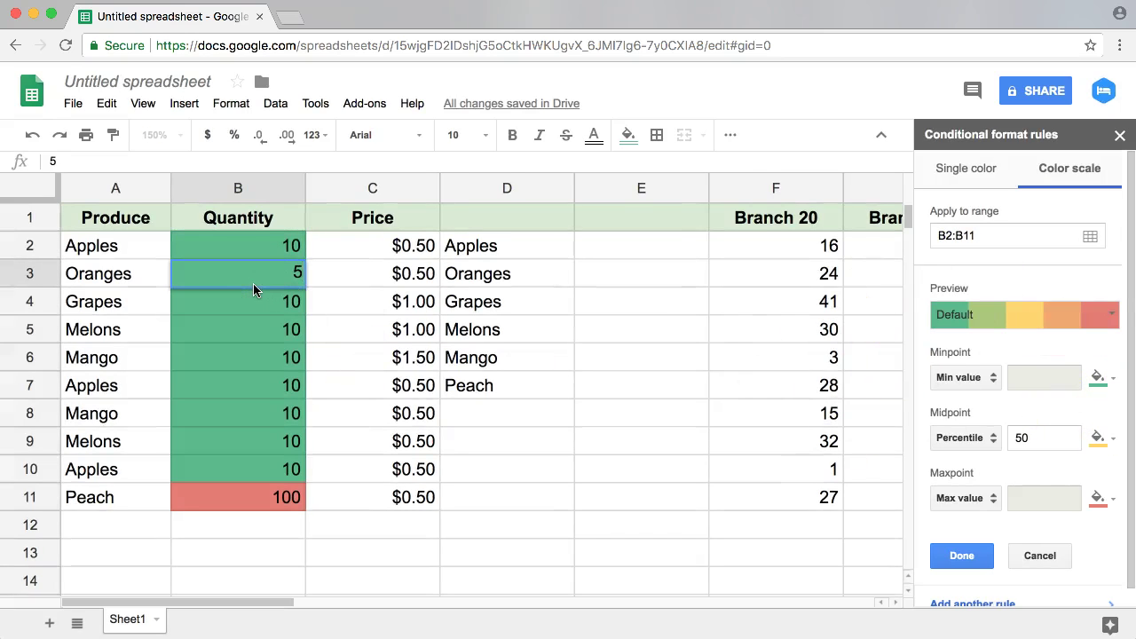
key("Return")
double_click(253, 290)
type("35")
key("Return")
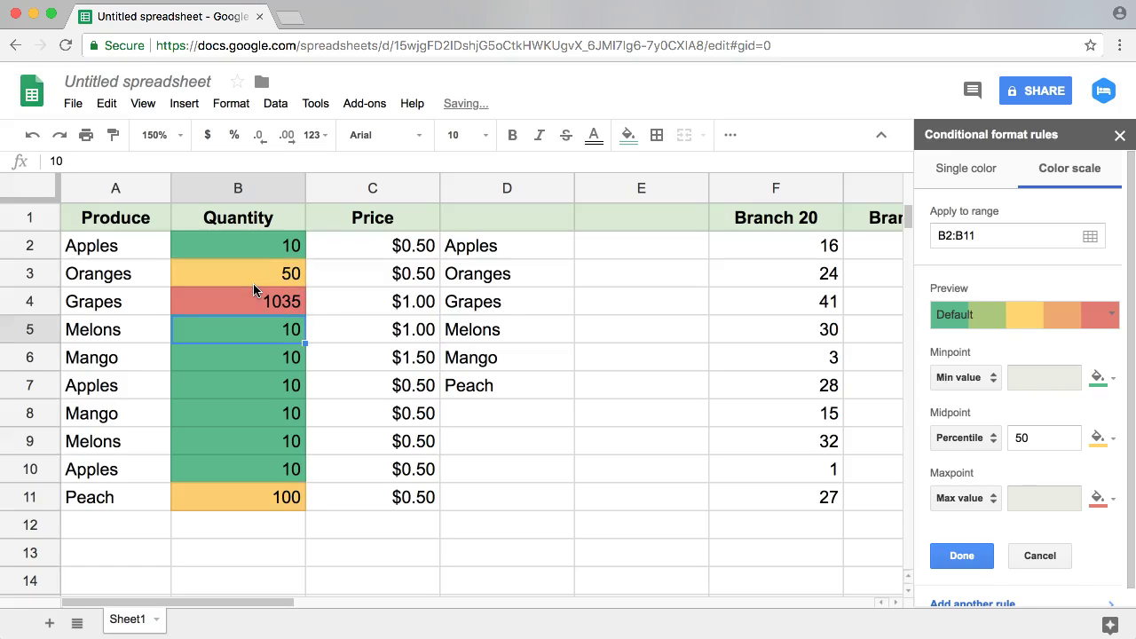
key("Up")
type("35")
key("Return")
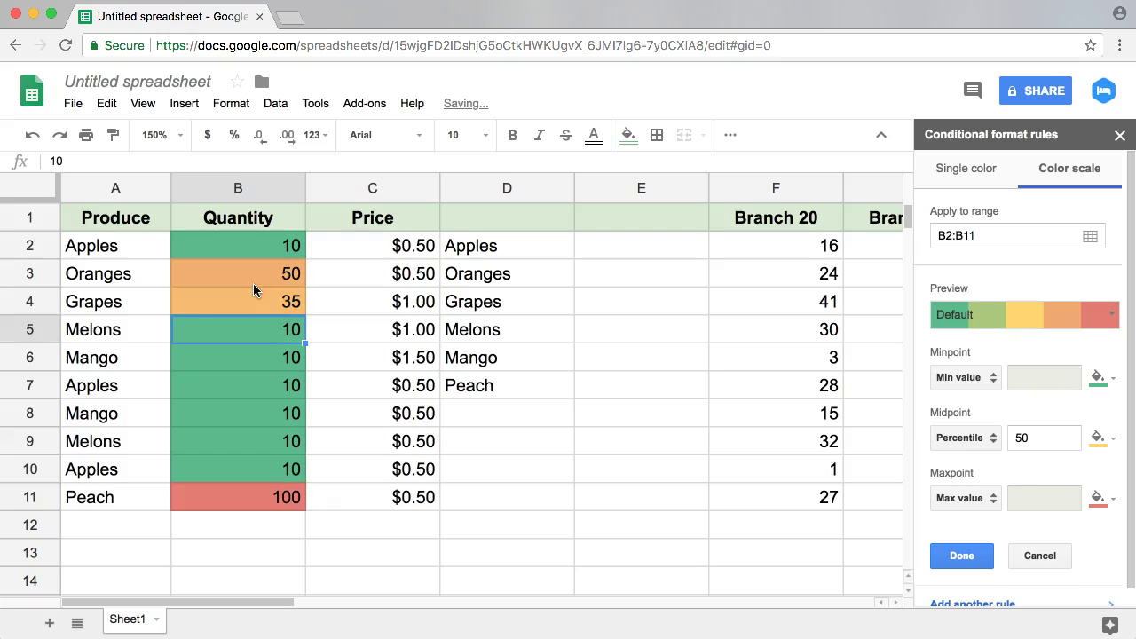
Step: Set the Mango quantity in B6 to 40 and enter 10 for Apples in B7
left_click(257, 375)
type("40")
key("Return")
type("10")
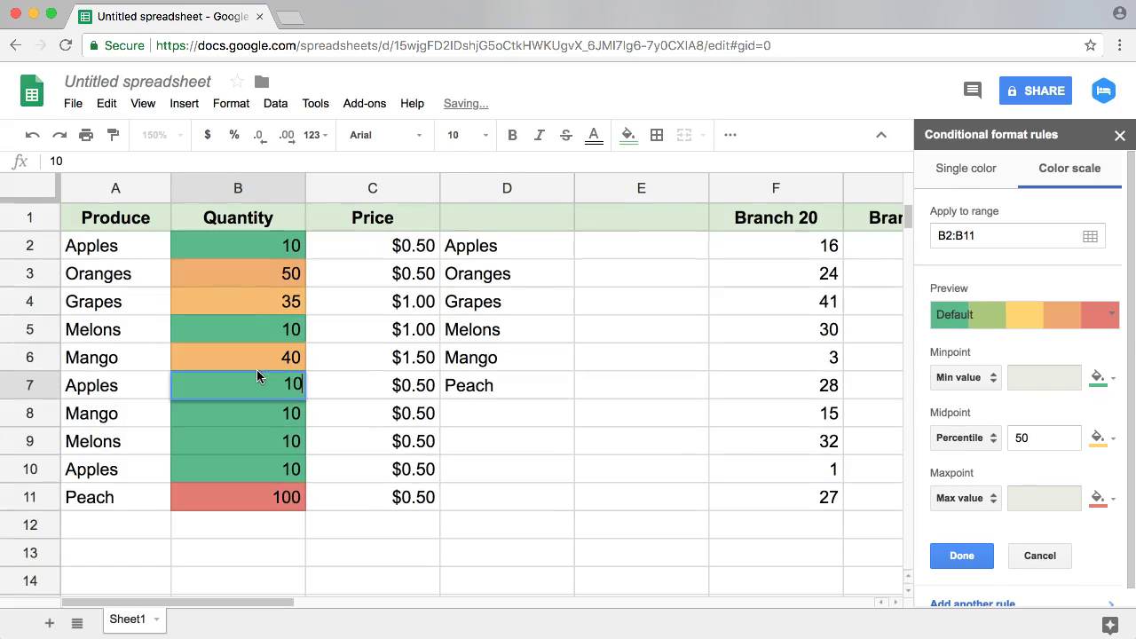
key("Return")
Step: Enter the quantities 75, 90 and 32 in cells B8 to B10
type("75")
key("Return")
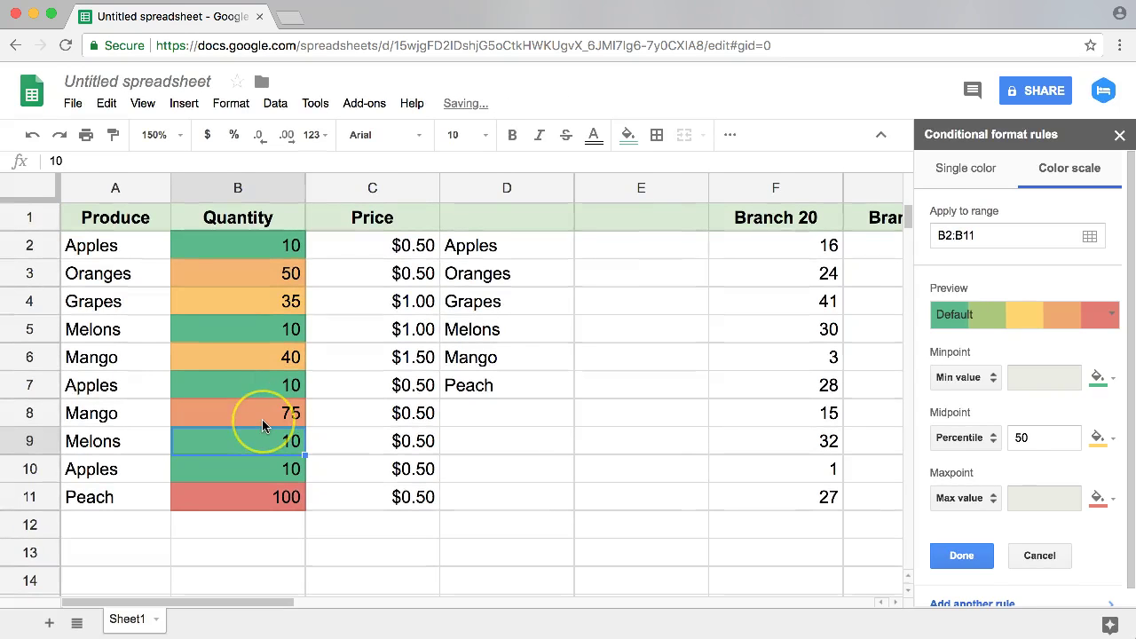
type("90")
key("Return")
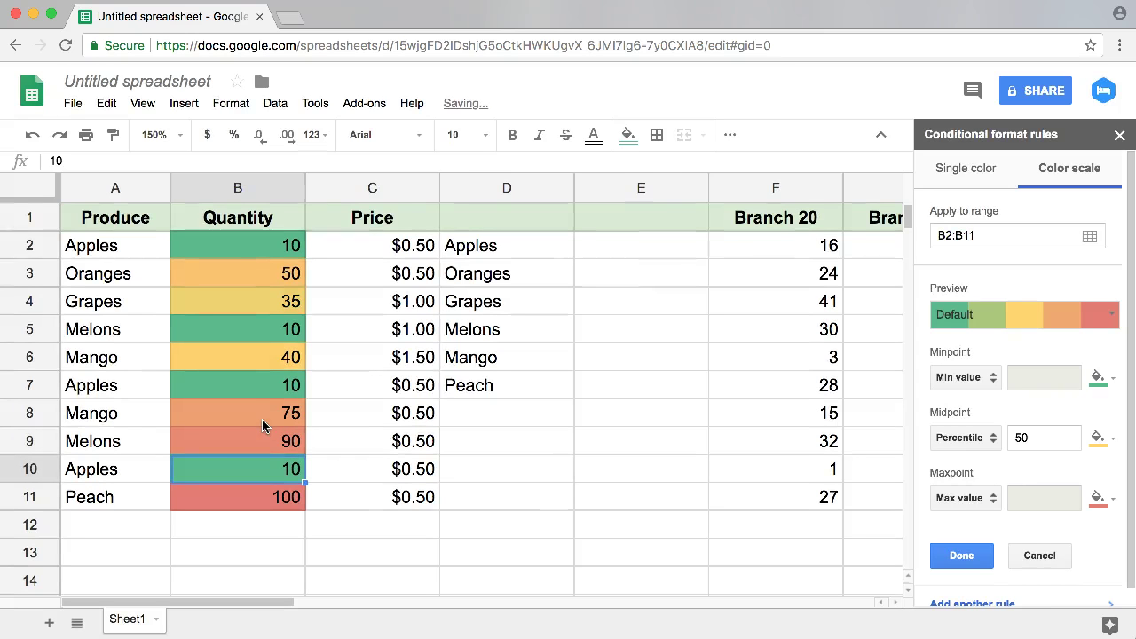
type("32")
key("Return")
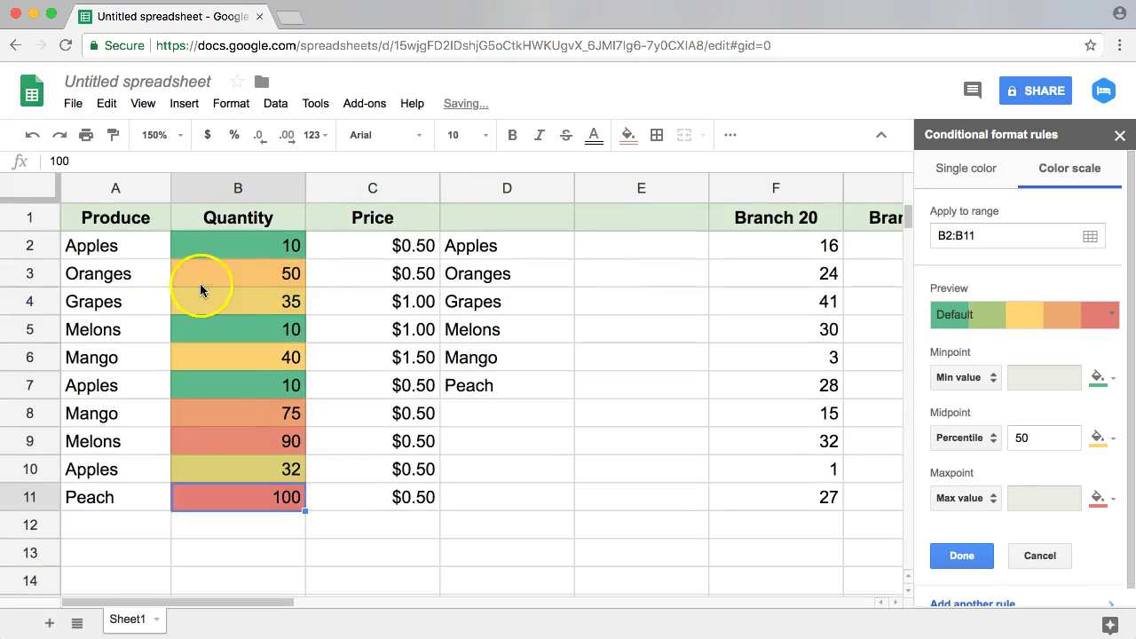
left_click(1029, 264)
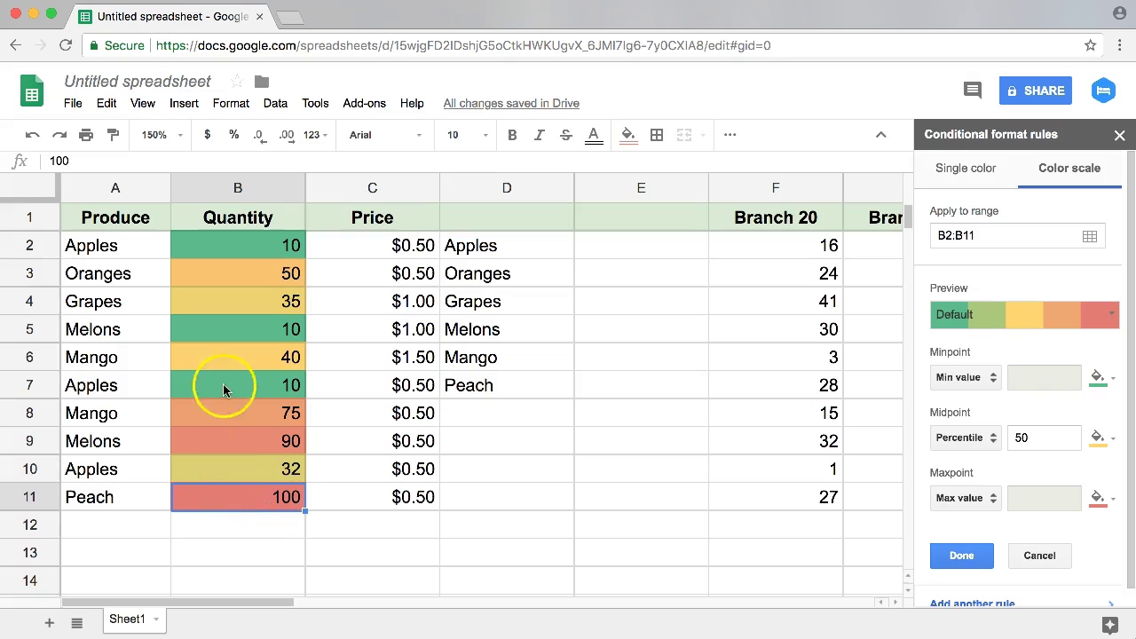
left_click(1110, 315)
left_click(1025, 259)
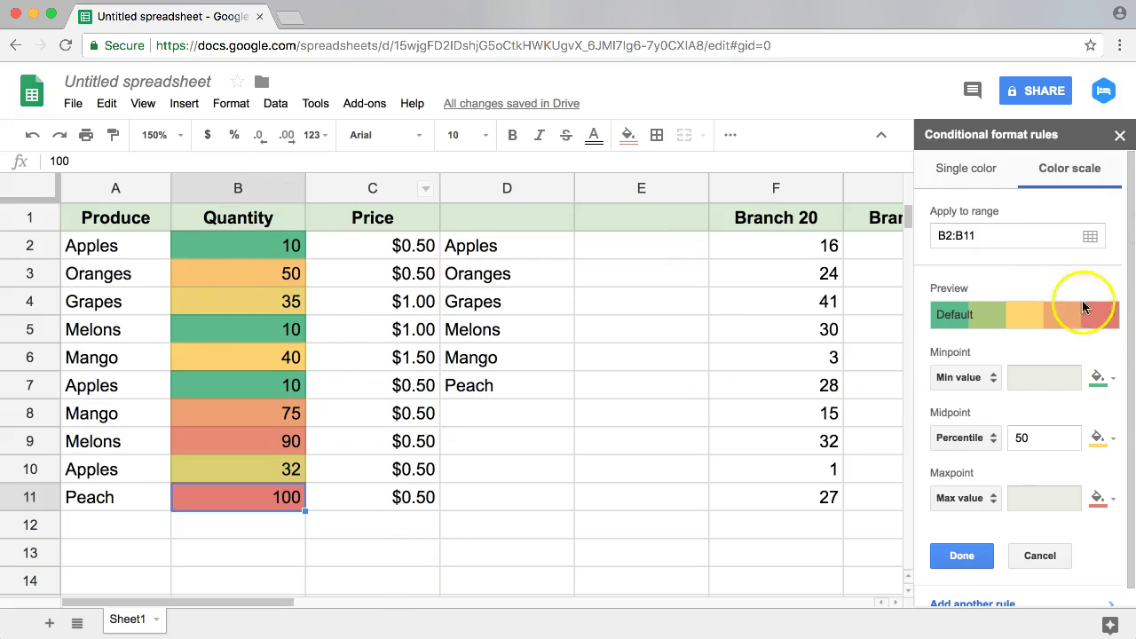
Step: Keep the color scale's minpoint at Min value and color it bright red
left_click(977, 379)
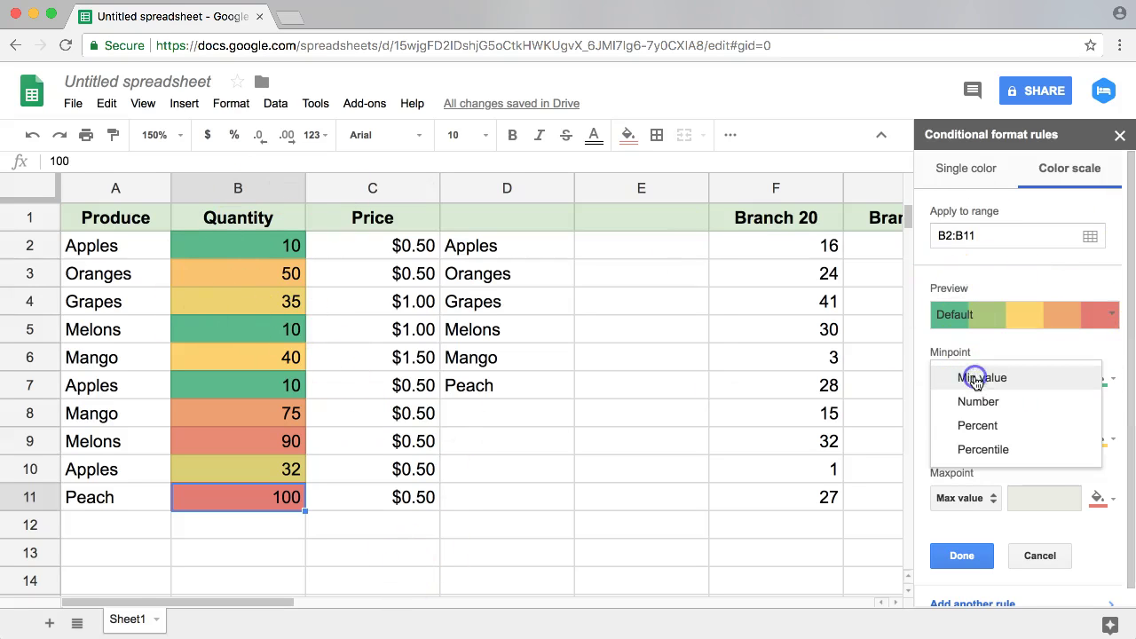
left_click(985, 378)
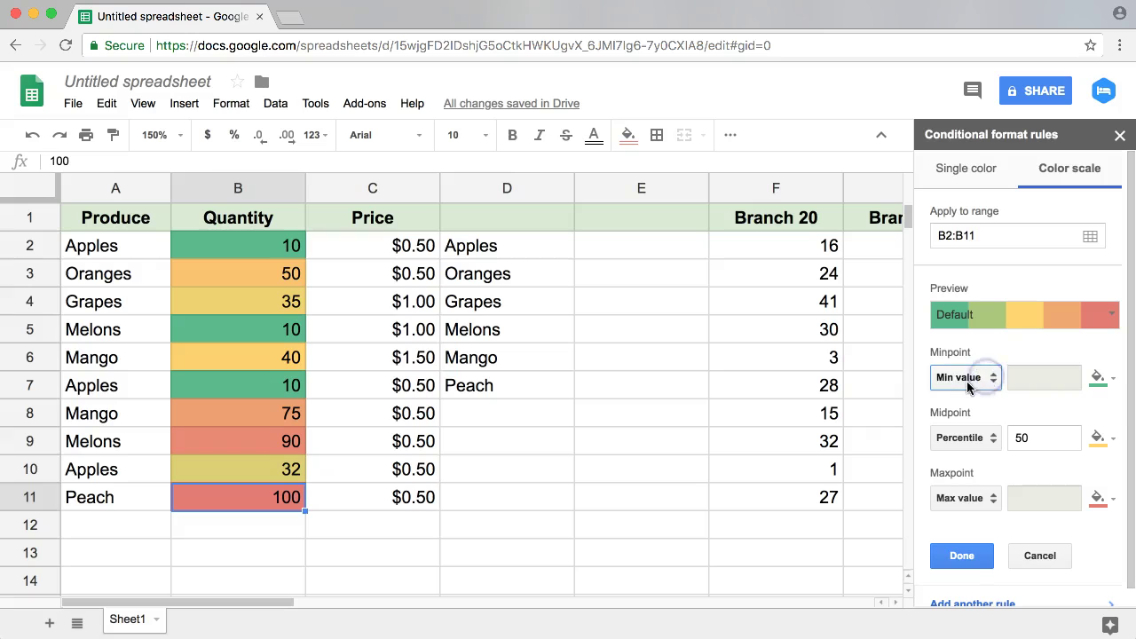
left_click(1102, 376)
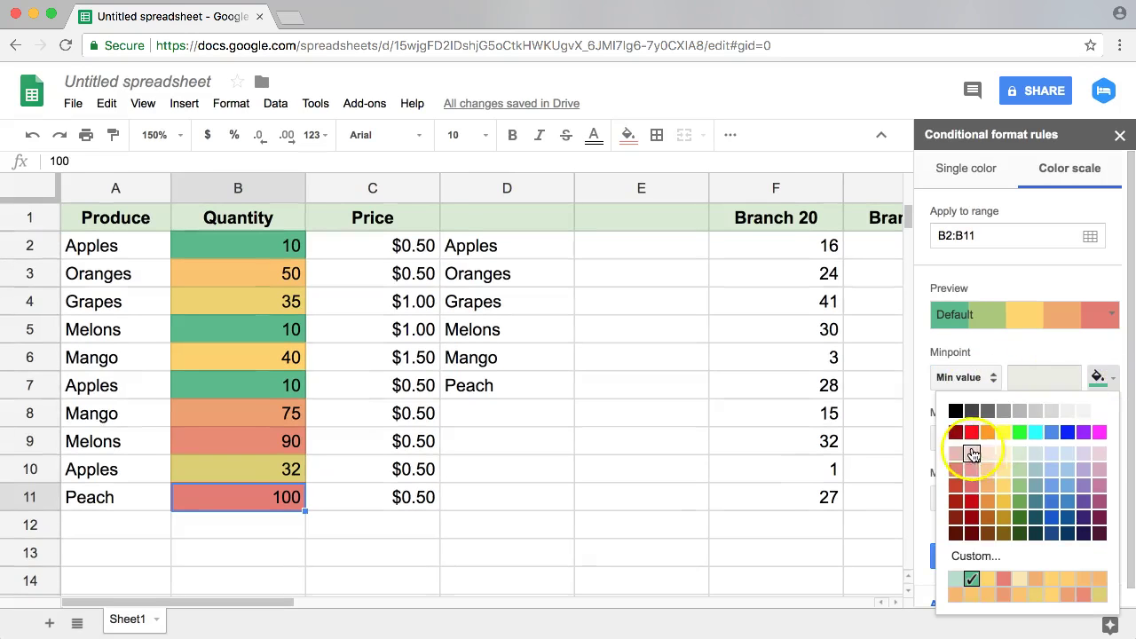
left_click(971, 432)
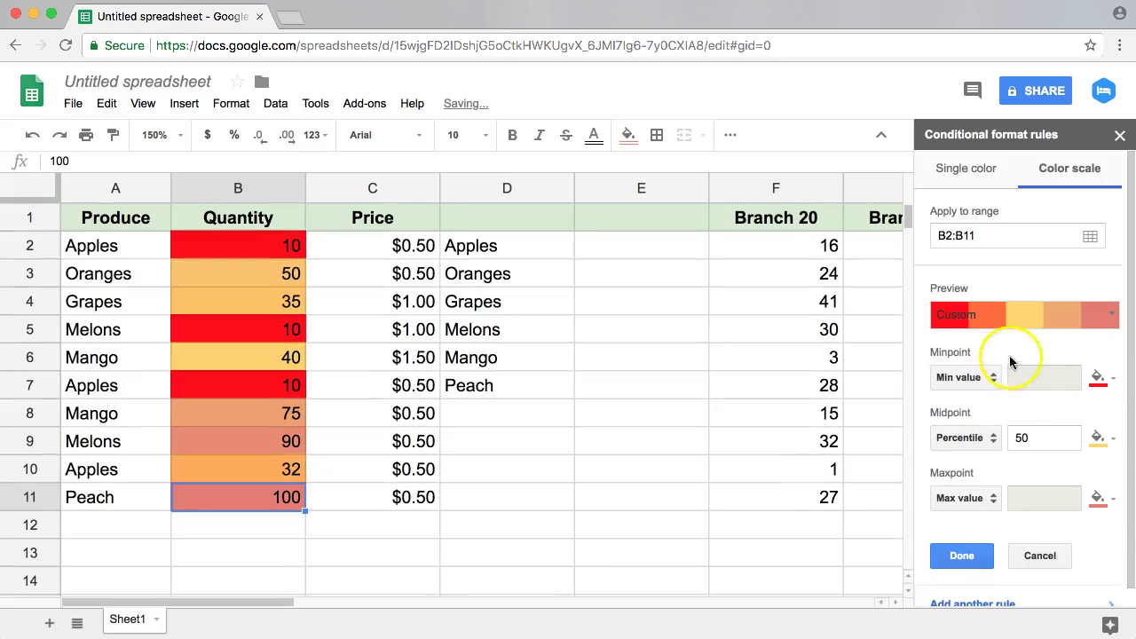
Step: Change the color scale's maxpoint color to dark green and its minpoint color to a darker red
left_click(1089, 503)
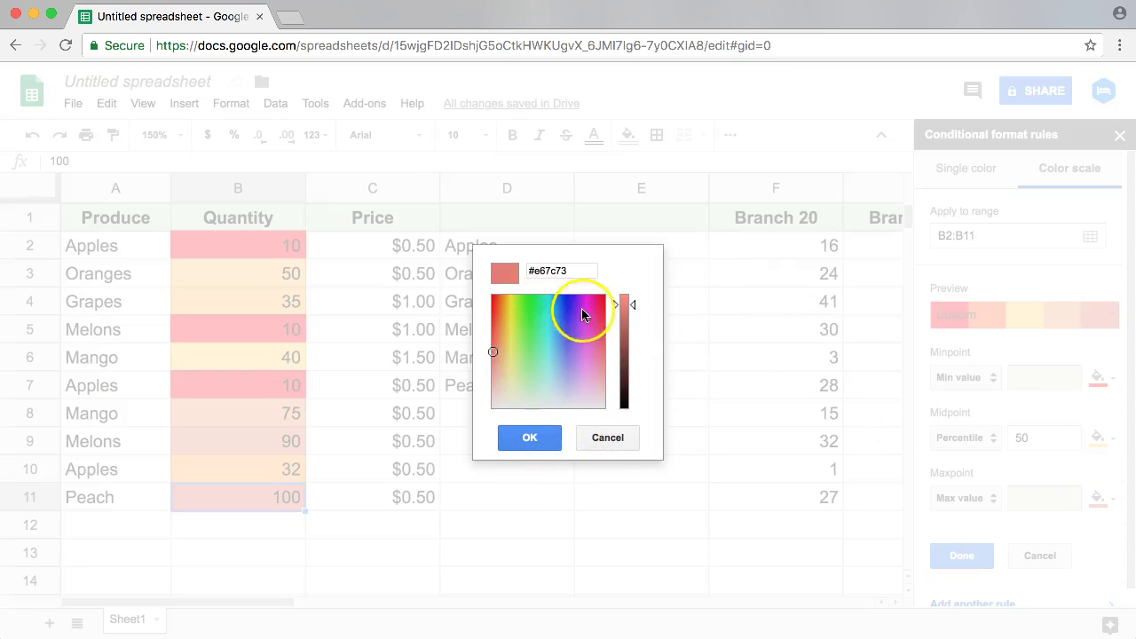
left_click(606, 437)
left_click(1101, 498)
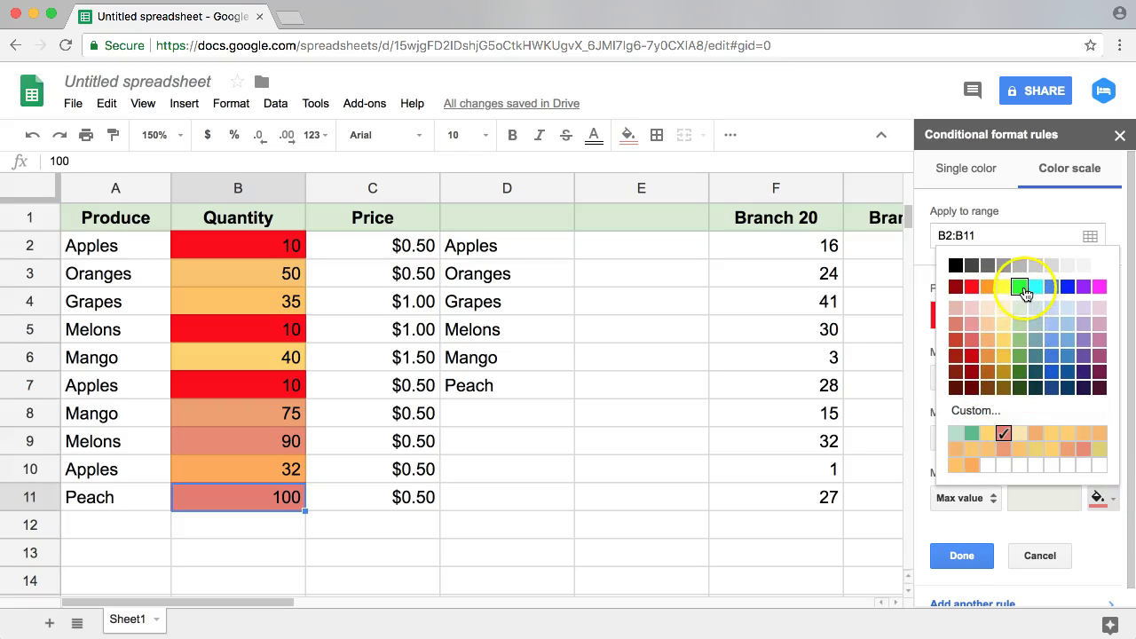
left_click(1020, 371)
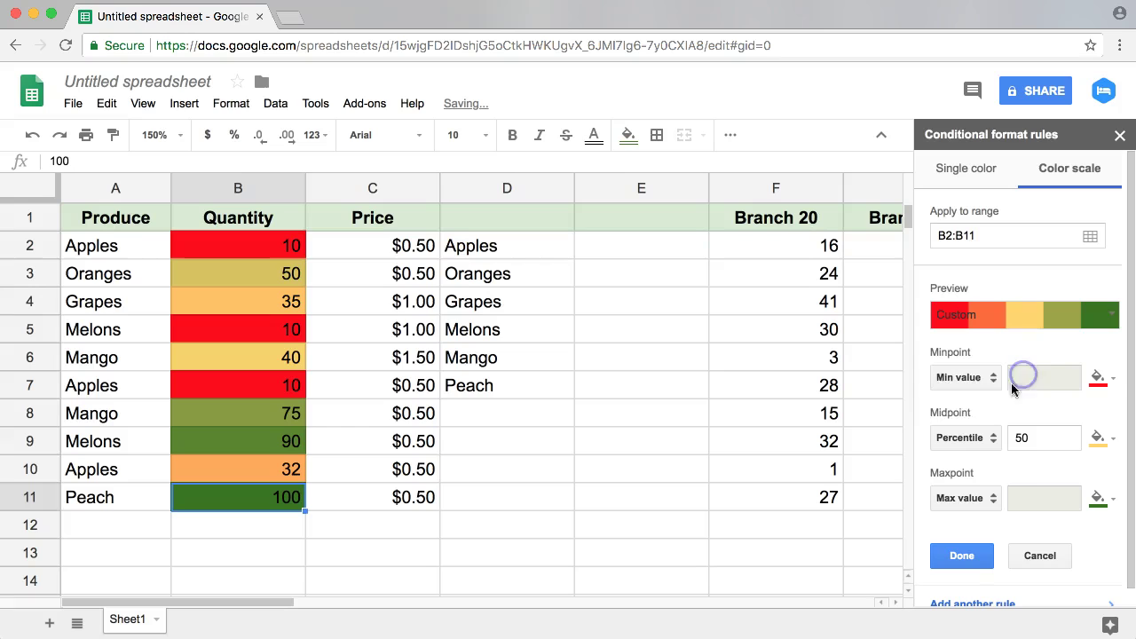
left_click(1114, 379)
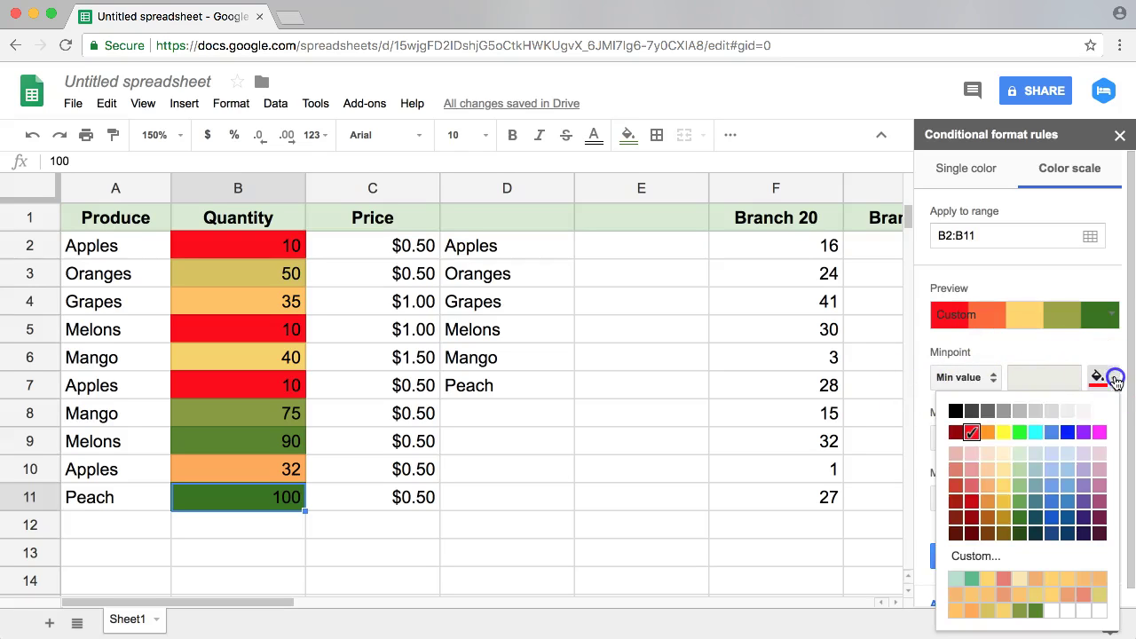
left_click(971, 500)
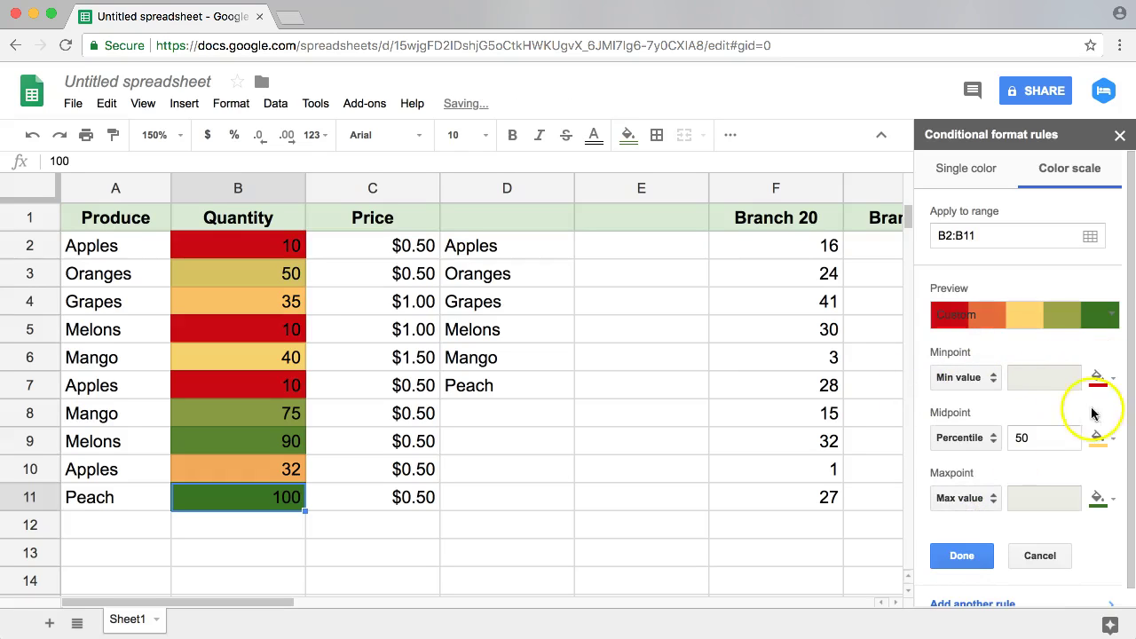
Step: Change the color scale's minpoint type to Number and set its value to 25
left_click(1023, 353)
left_click(1027, 381)
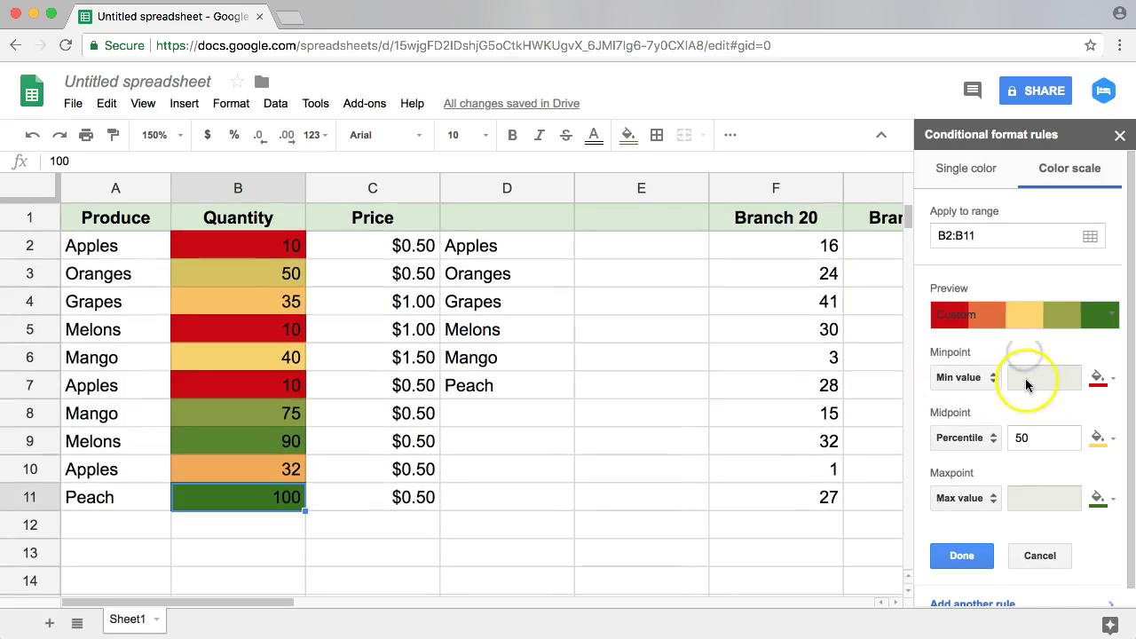
left_click(976, 378)
left_click(982, 380)
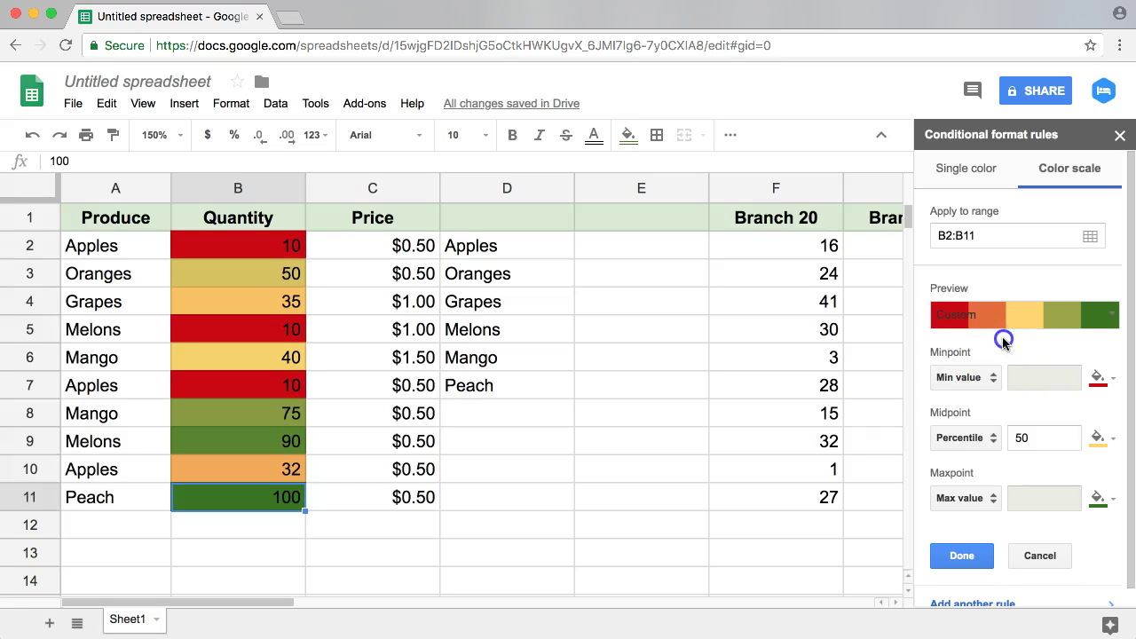
left_click(961, 378)
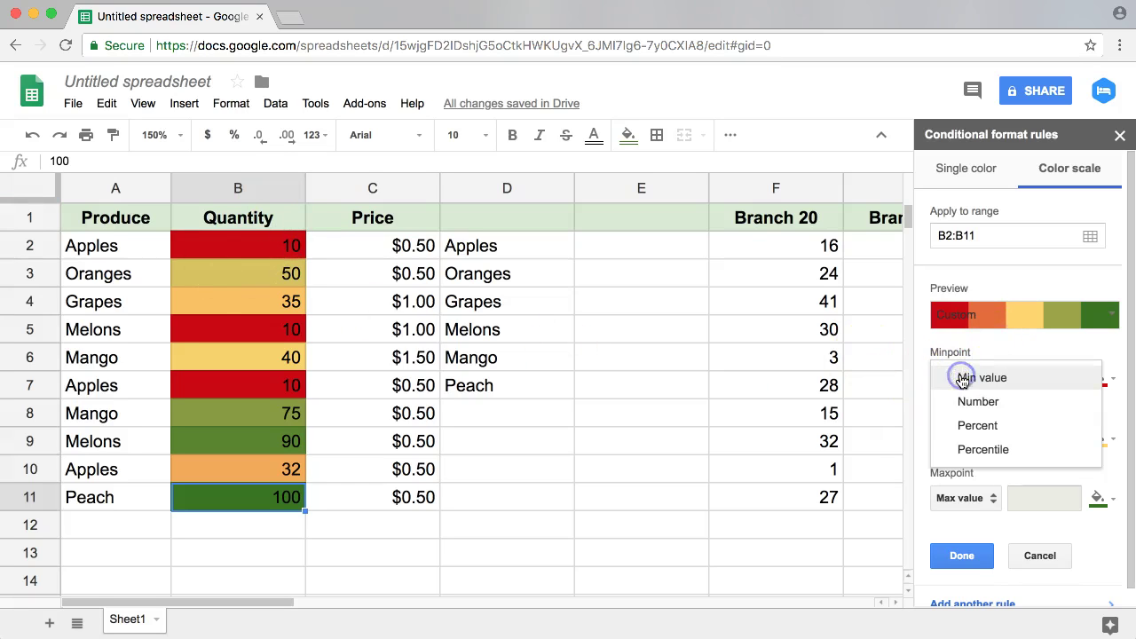
left_click(968, 411)
left_click(1043, 382)
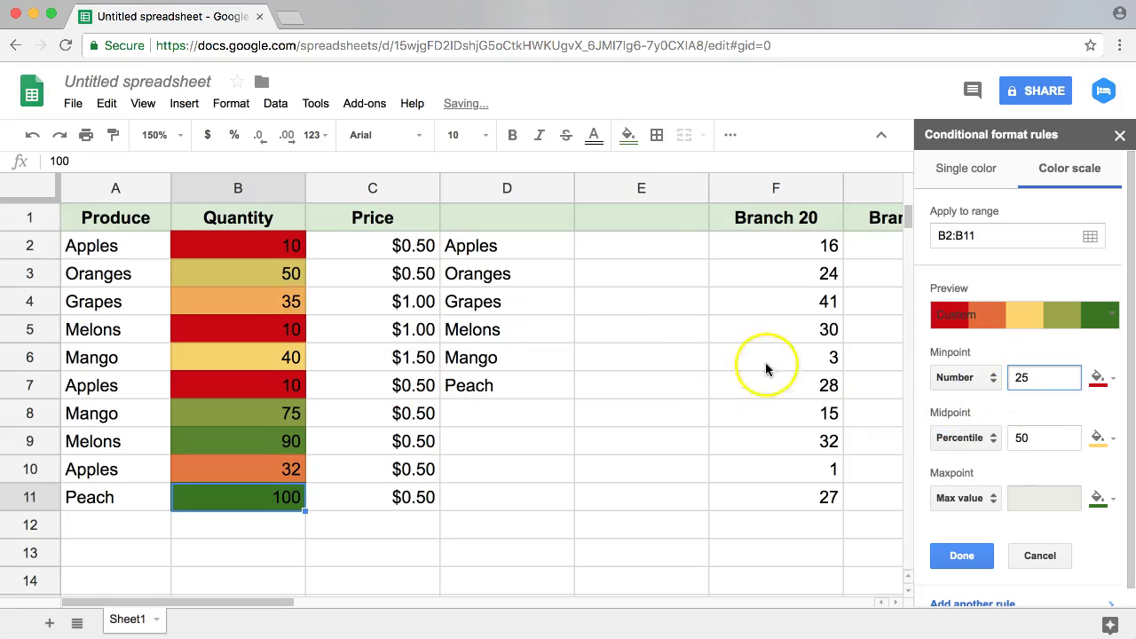
Step: Change the color scale's maxpoint type to Number and set its value to 90
left_click(957, 499)
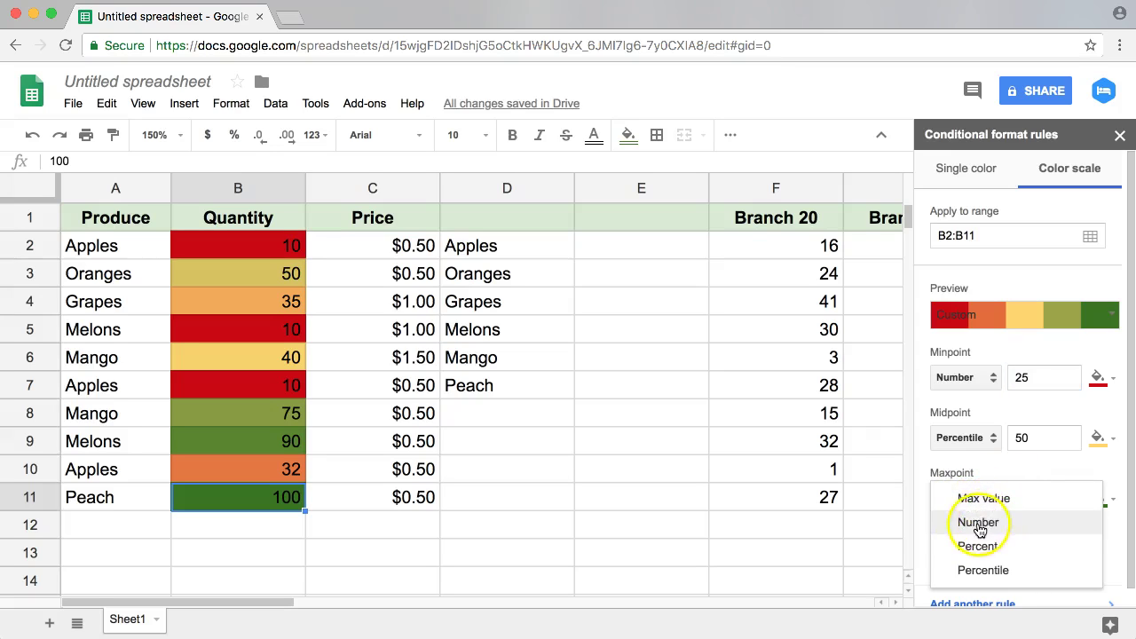
left_click(981, 522)
double_click(1037, 495)
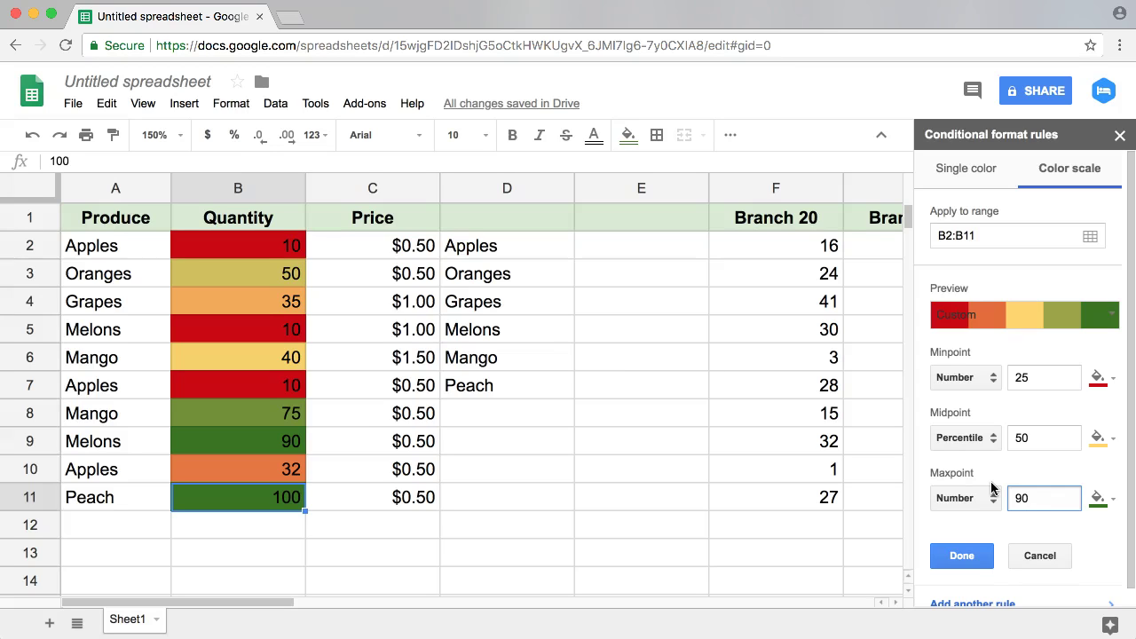
Step: Check the coloring of the Quantity cells and save the color scale rule for B2:B11
left_click_drag(245, 253, 246, 497)
left_click(232, 492)
left_click(246, 410)
left_click(249, 468)
left_click(248, 418)
left_click(246, 384)
left_click(253, 252)
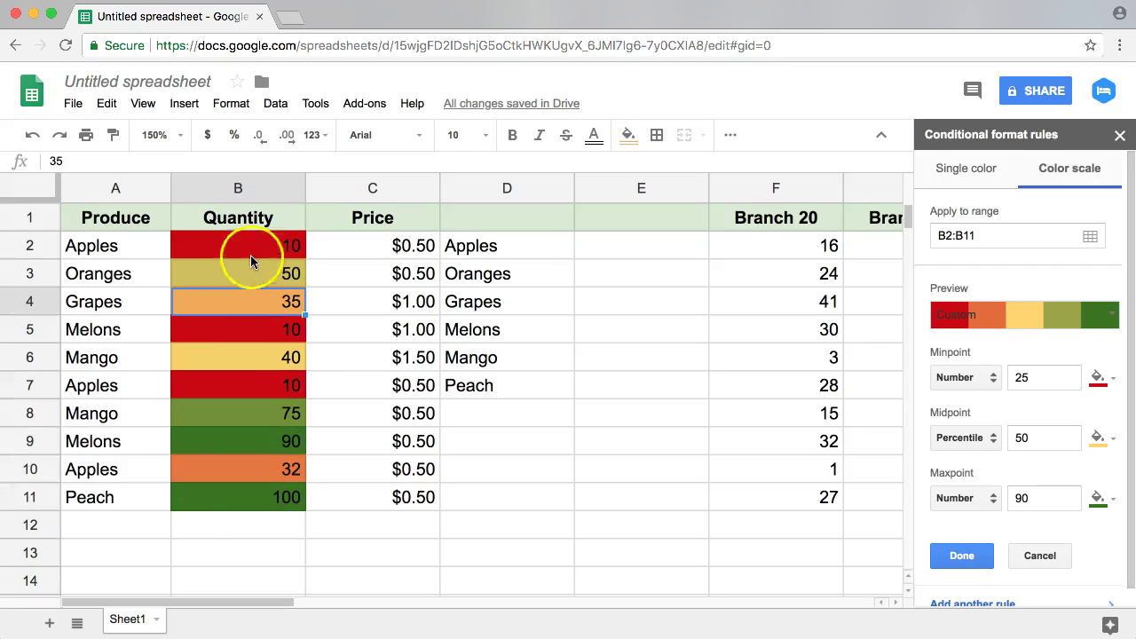
left_click(958, 555)
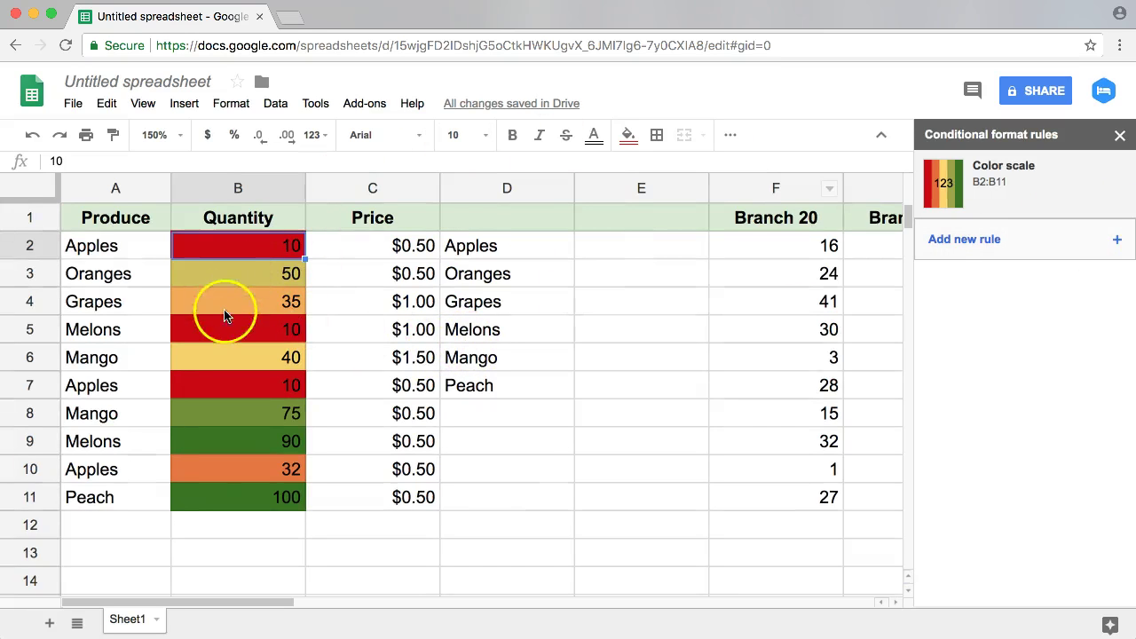
Step: Select the Branch 20 values in F2:F11 and start a conditional formatting rule for them
left_click(404, 301)
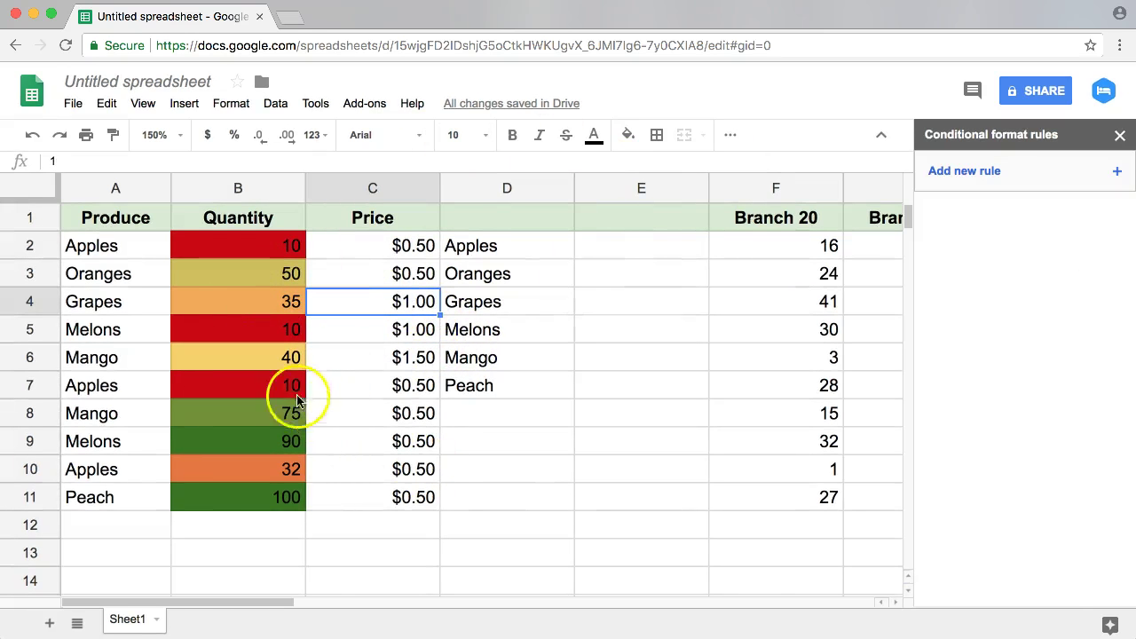
left_click_drag(751, 224, 759, 461)
left_click(787, 397)
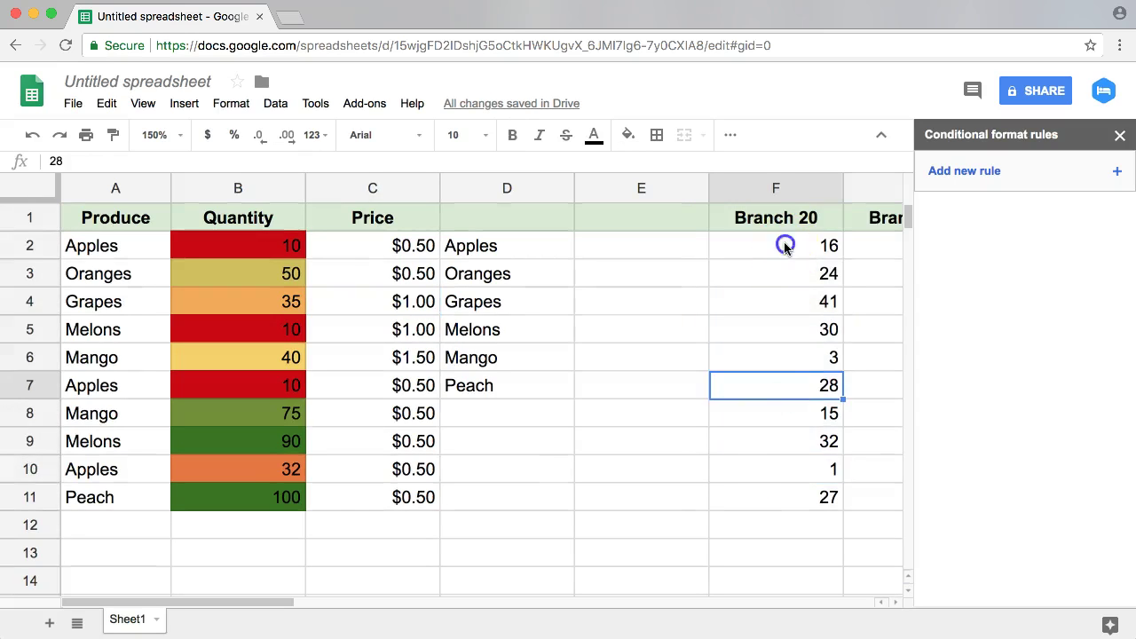
left_click_drag(786, 246, 794, 494)
right_click(765, 300)
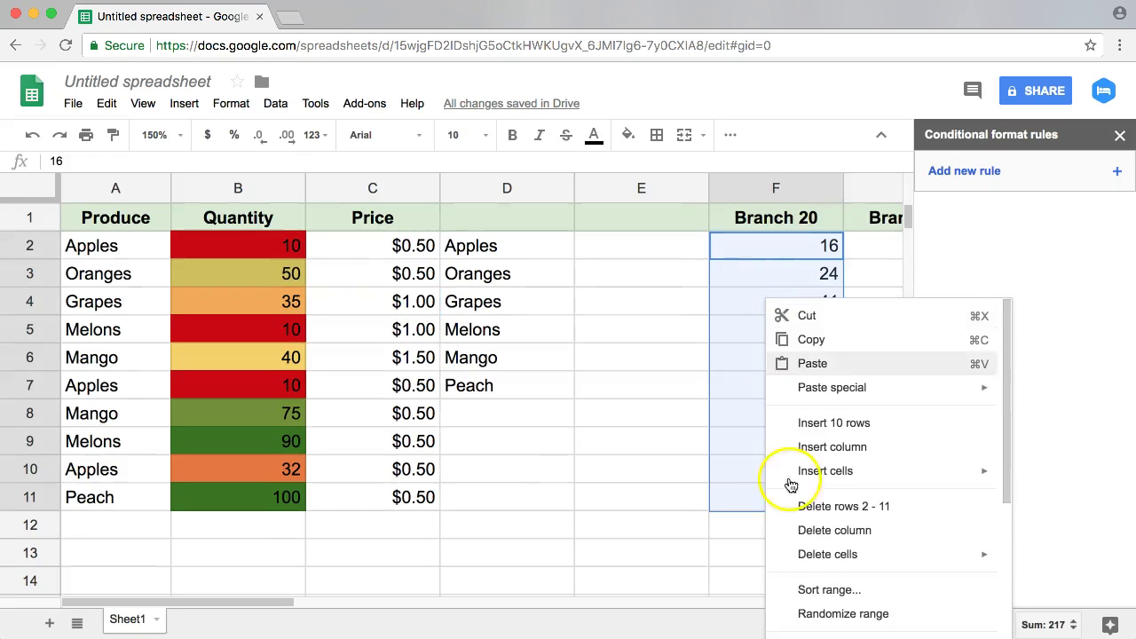
scroll(811, 589, "down", 3)
left_click(839, 602)
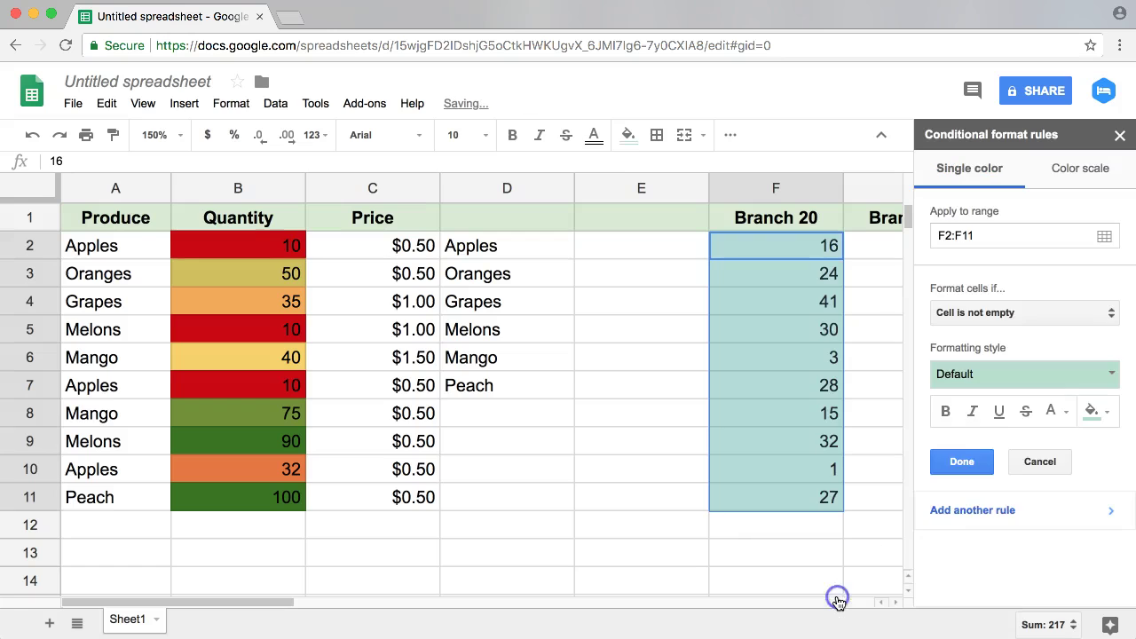
Step: Make the F2:F11 rule a color scale using the green-to-yellow-to-red preset
left_click(1077, 176)
left_click(1084, 315)
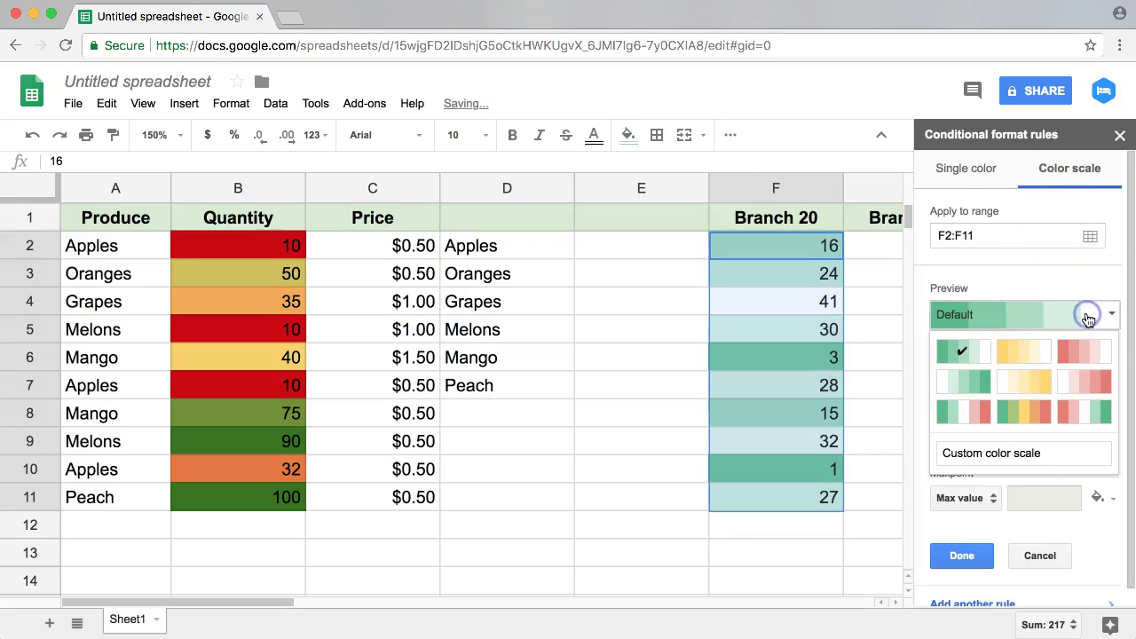
left_click(1036, 420)
left_click(963, 380)
left_click(970, 380)
scroll(1096, 456, "down", 1)
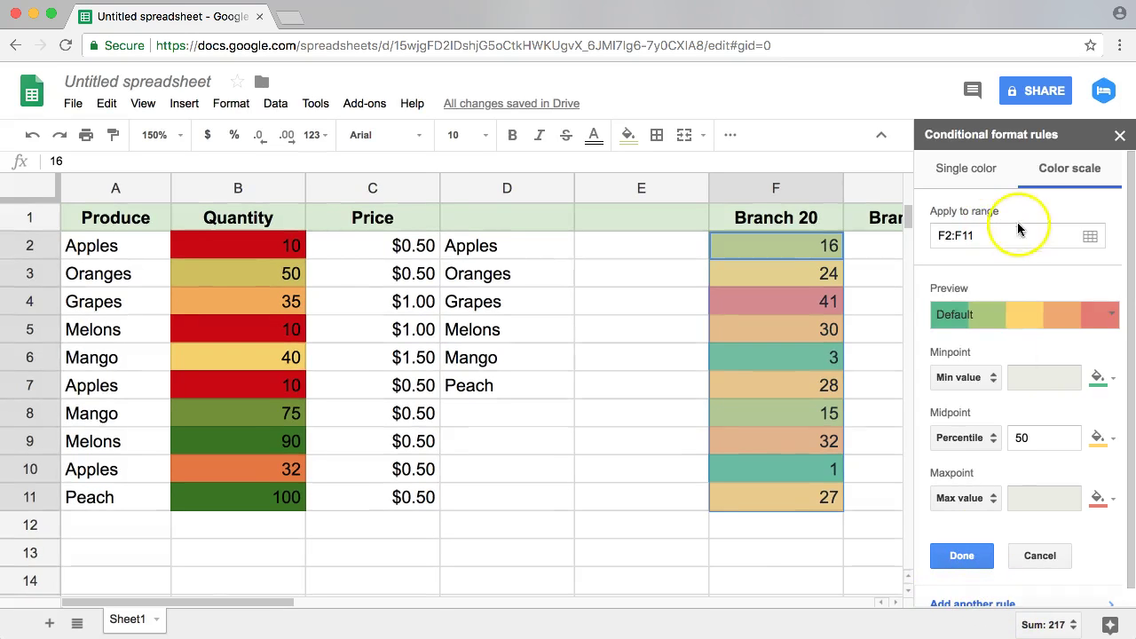
Step: Set the minpoint of the Branch 20 color scale to Number with the value 25
left_click(944, 376)
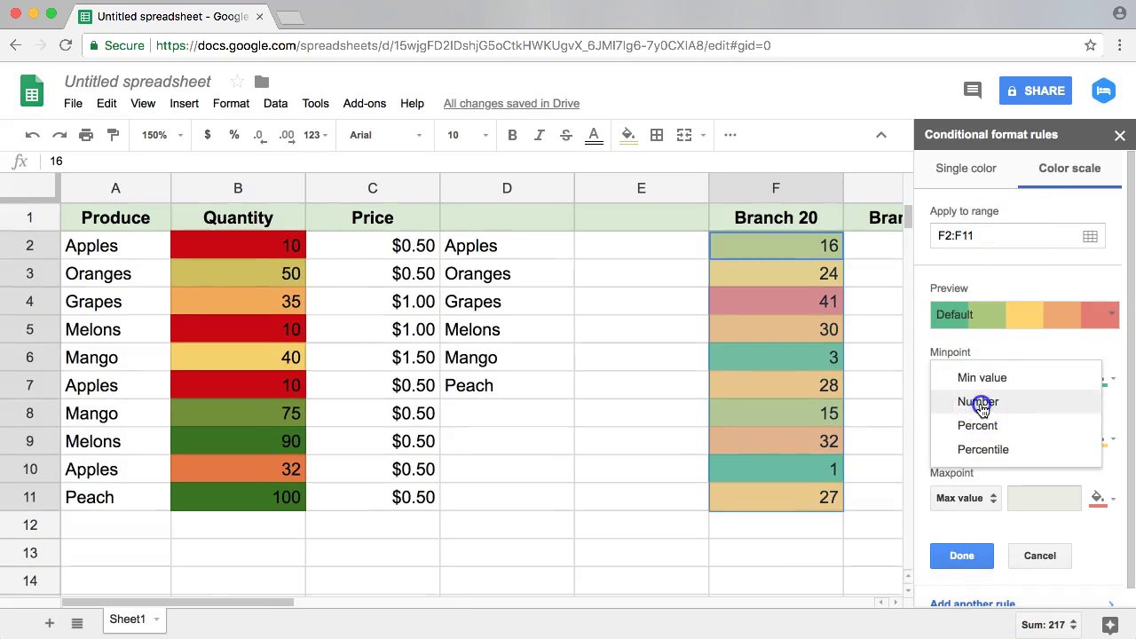
left_click(976, 399)
left_click_drag(1016, 375, 807, 380)
left_click_drag(820, 441, 799, 443)
type("25")
Step: Set the maxpoint of the Branch 20 color scale to Number with the value 90
left_click(963, 498)
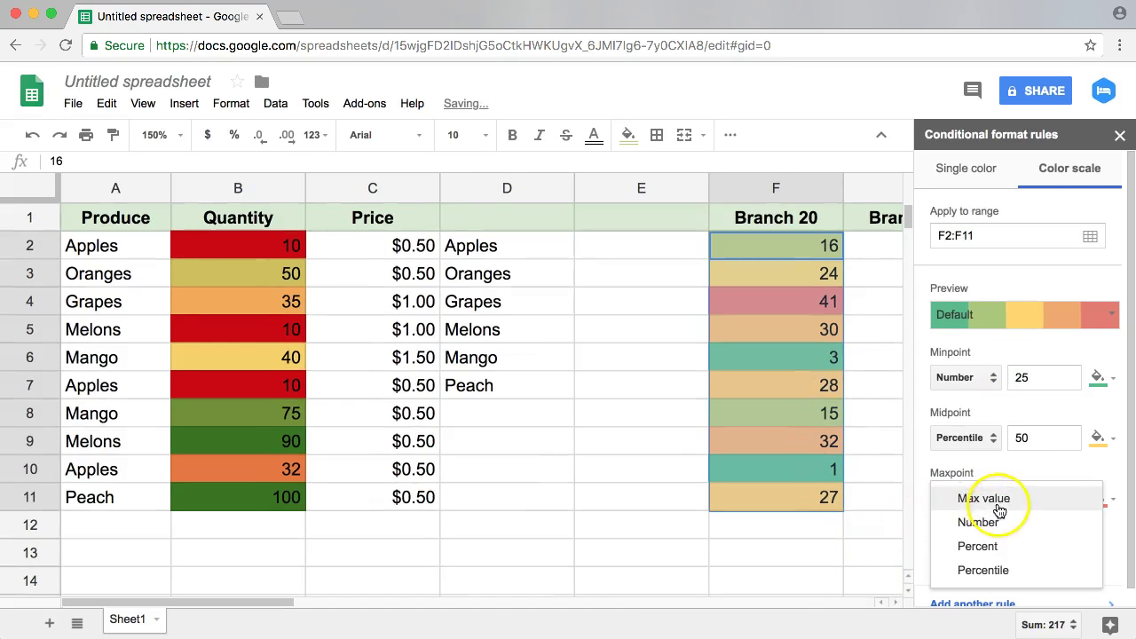
left_click(990, 500)
left_click(1018, 504)
left_click(971, 451)
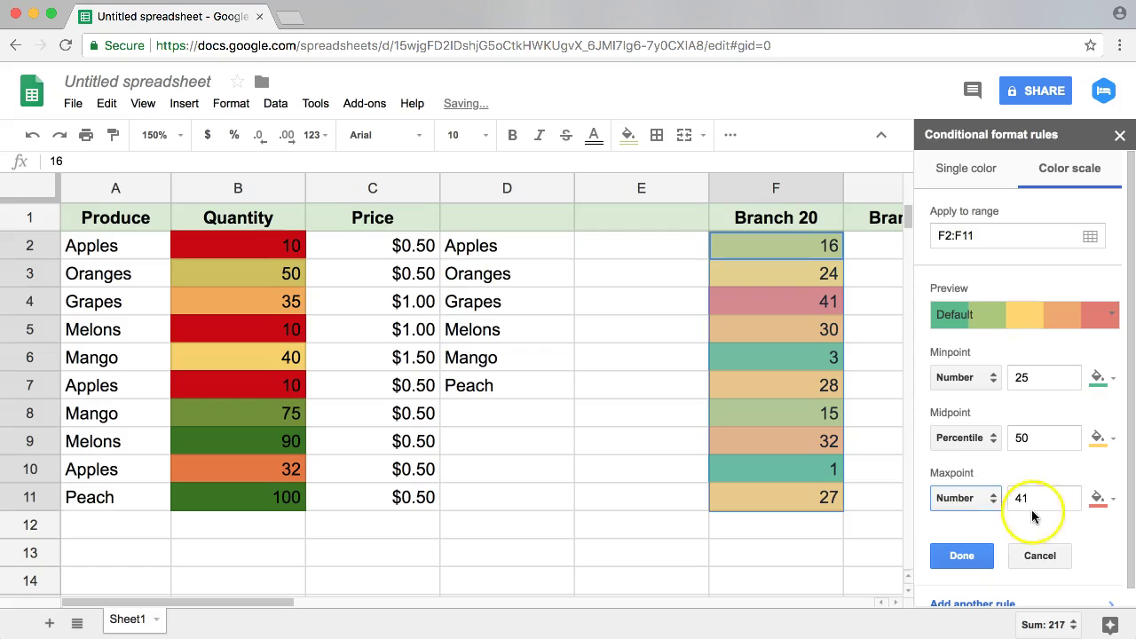
type("90")
Step: Color the Branch 20 scale's minpoint dark red and its maxpoint dark green
left_click(1101, 377)
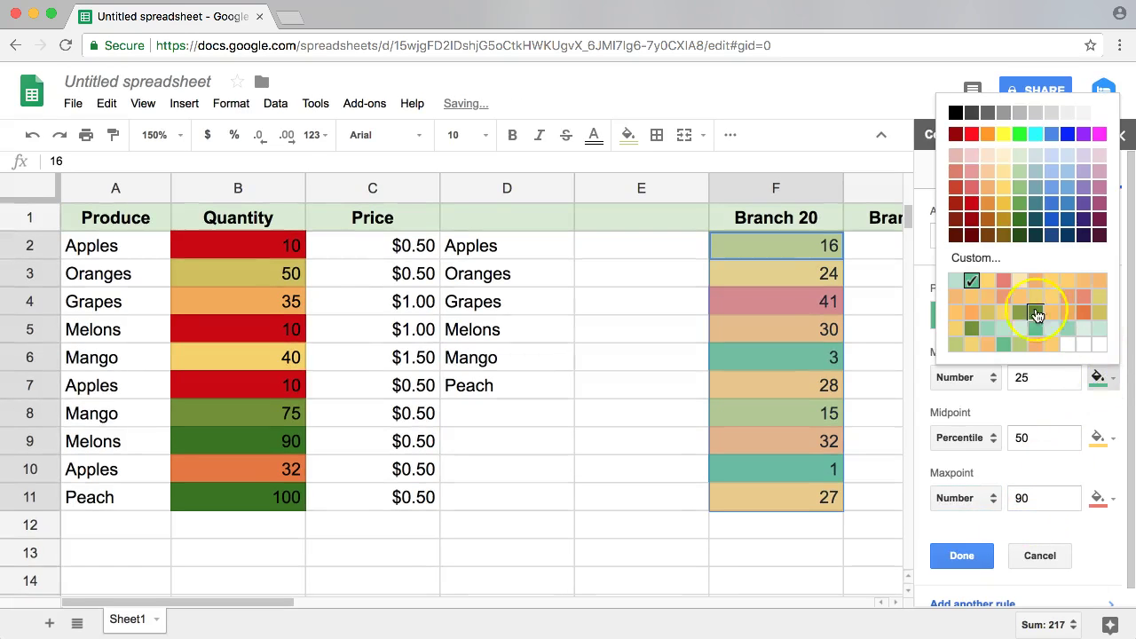
left_click(972, 135)
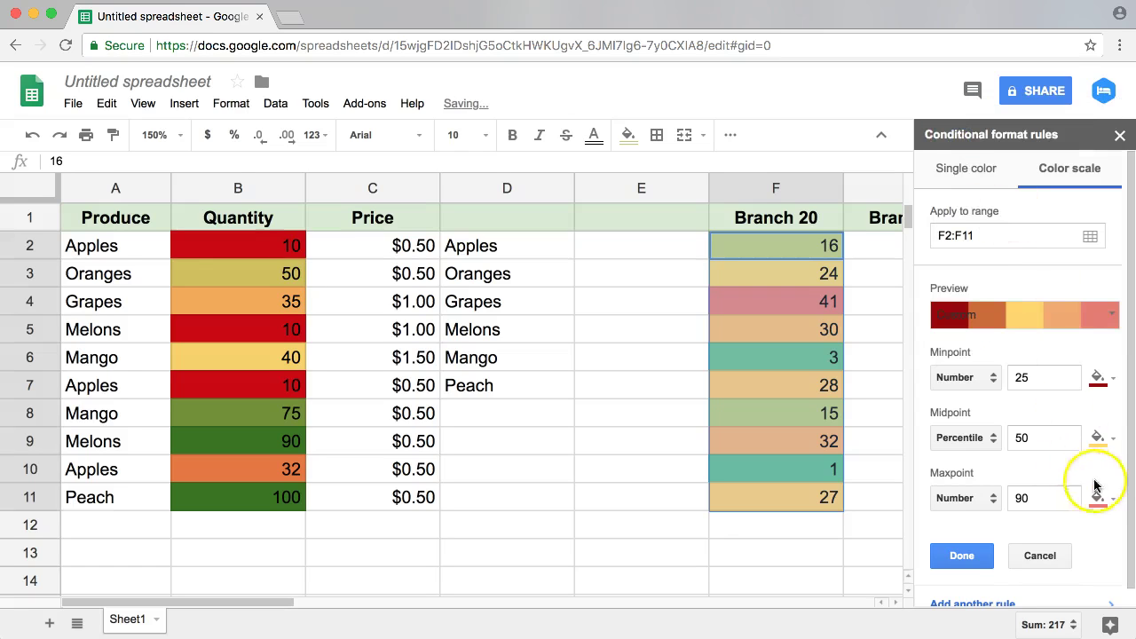
left_click(1109, 503)
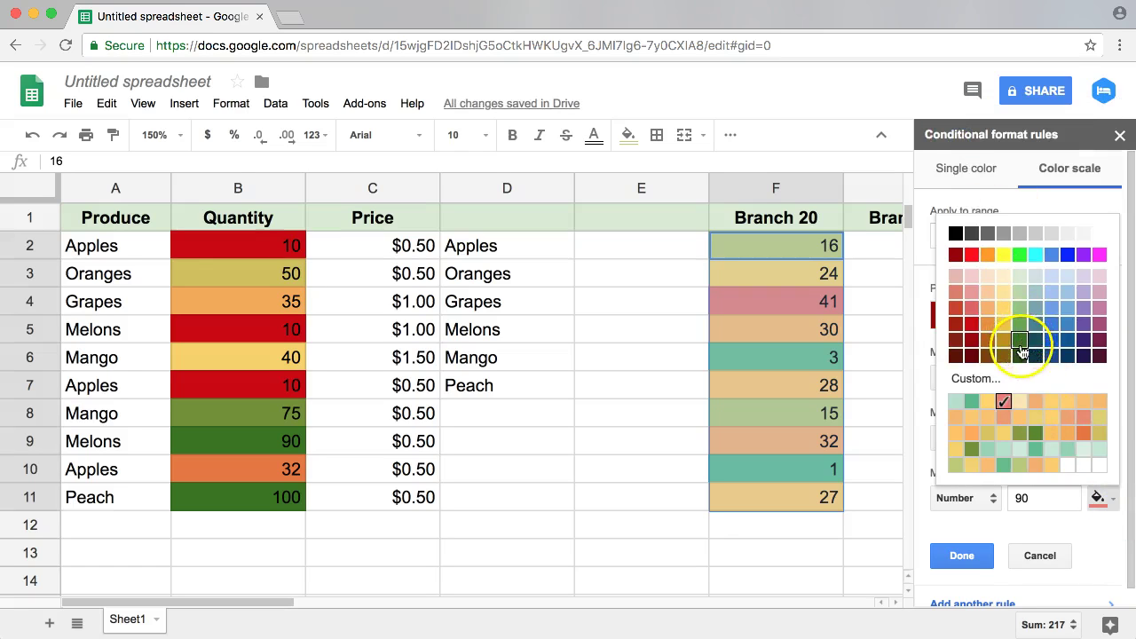
left_click(1021, 344)
Step: Compare the coloring of the Branch 20 cells with that of the Quantity column
left_click(599, 361)
key("Up")
key("Up")
key("Up")
key("Up")
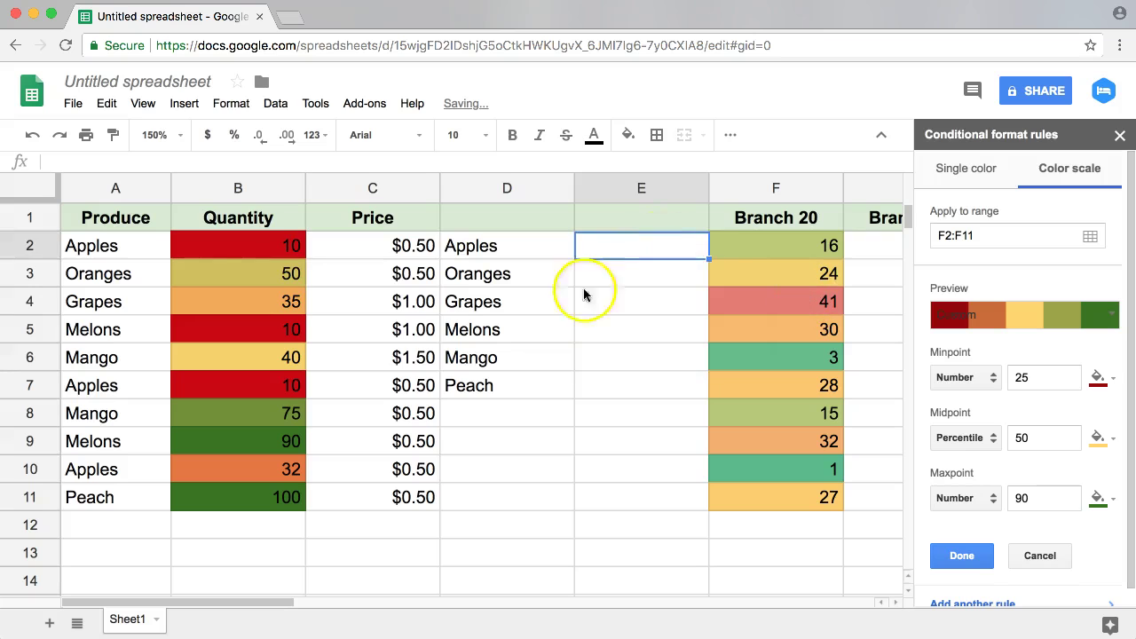
key("Left")
key("Left")
key("Left")
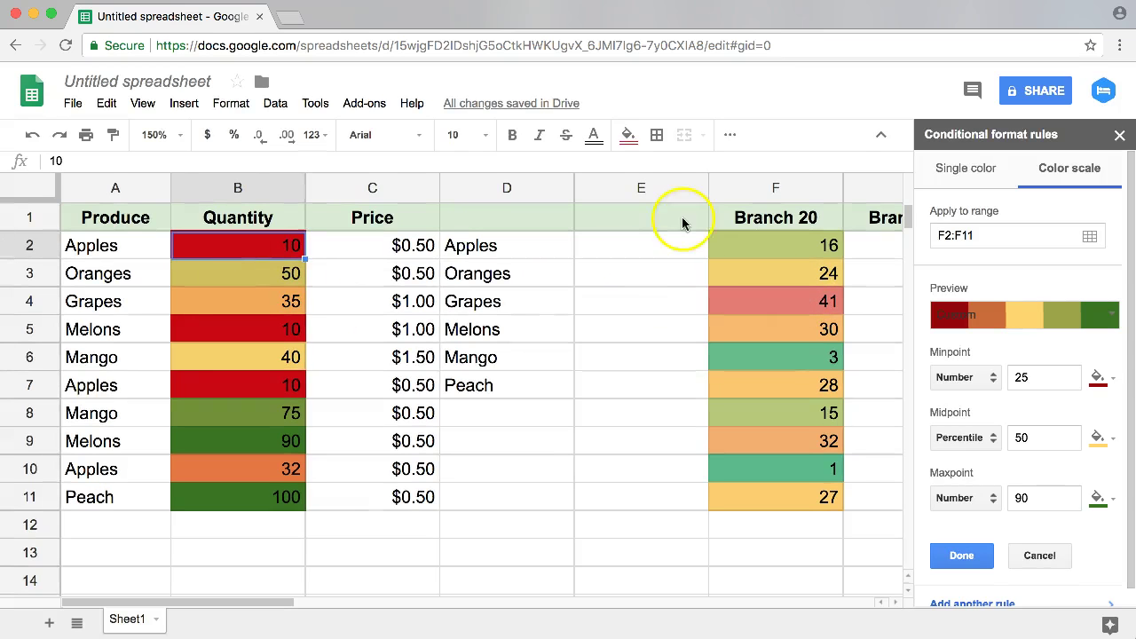
left_click(801, 344)
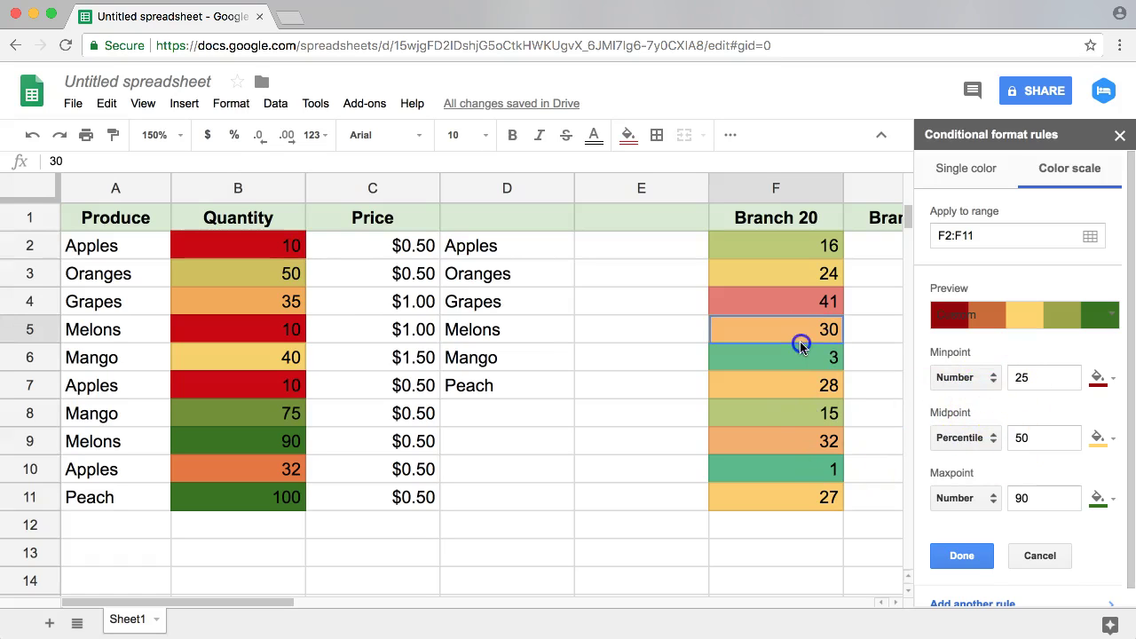
left_click(804, 470)
left_click(772, 435)
left_click(774, 479)
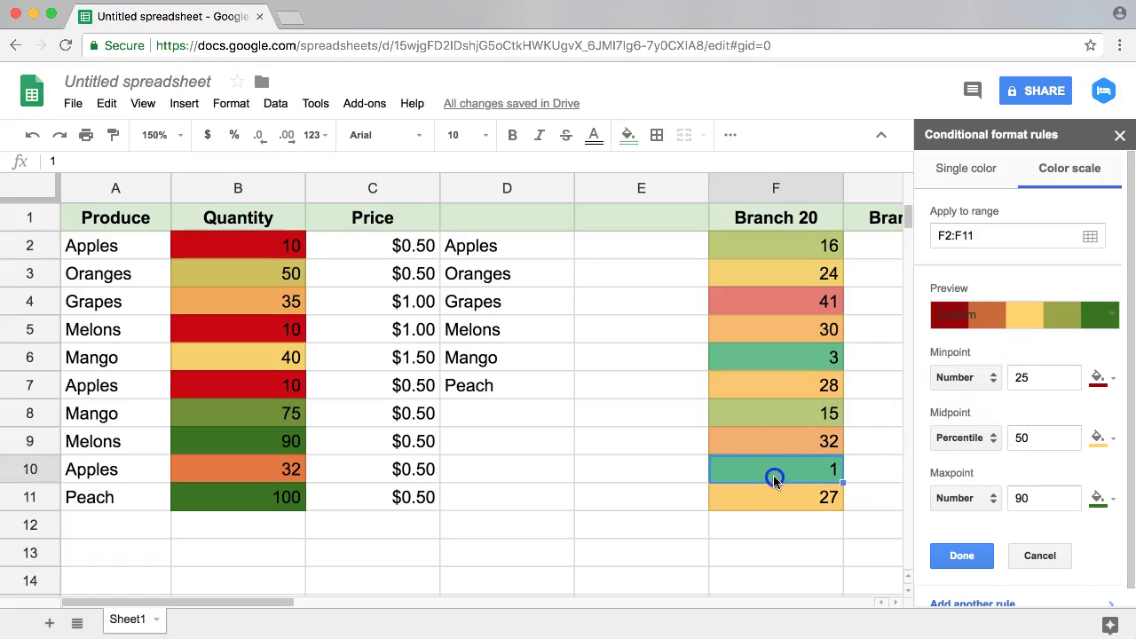
left_click(756, 335)
left_click(767, 362)
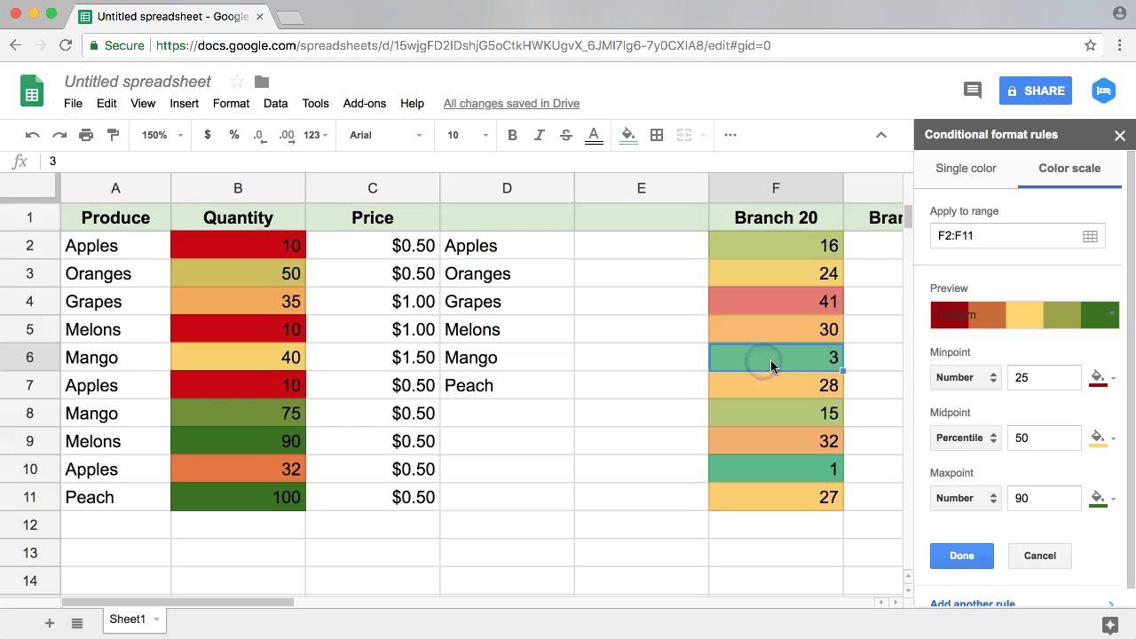
Step: Reapply Number as the minpoint type and dark red as the minpoint color
left_click(1100, 378)
left_click(1102, 379)
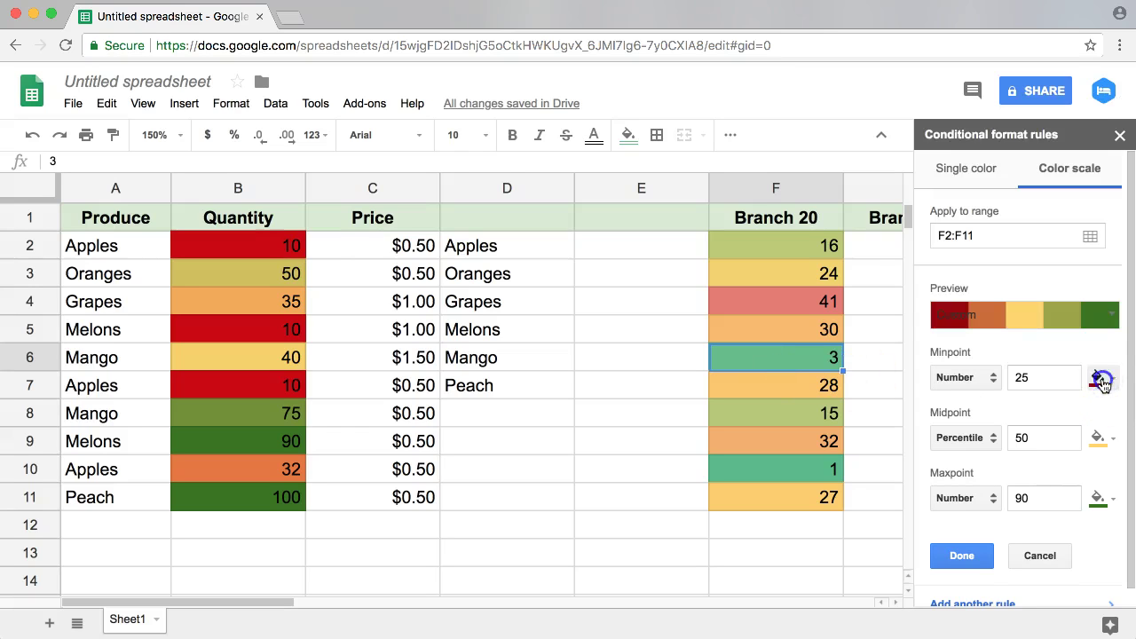
left_click(974, 382)
left_click(971, 388)
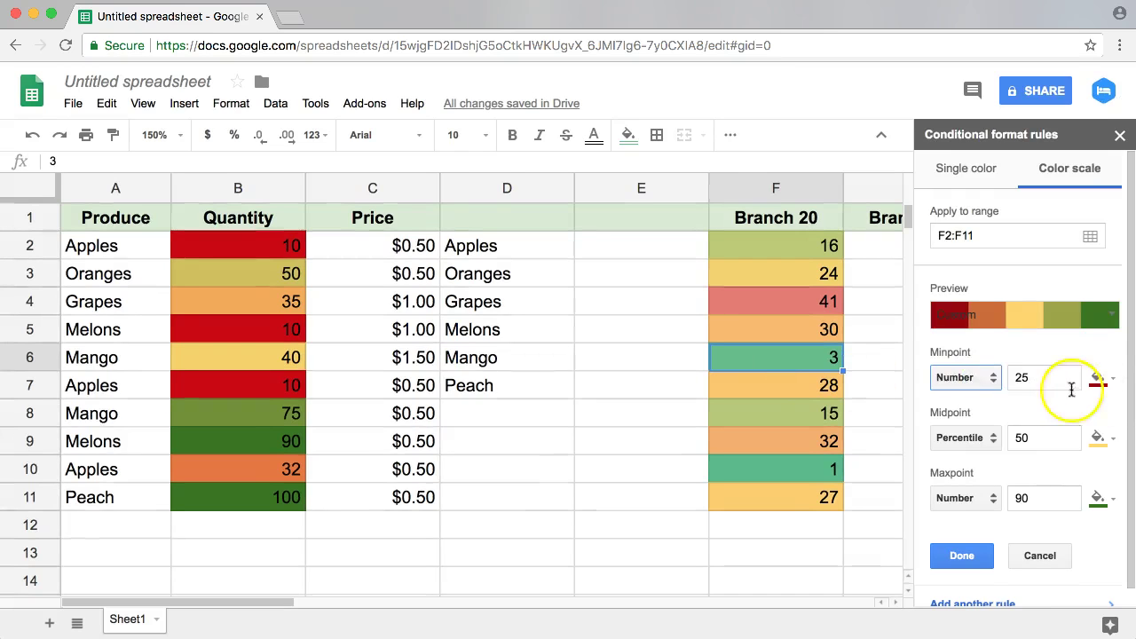
left_click(965, 379)
left_click(971, 355)
left_click(982, 377)
left_click(977, 401)
left_click(1111, 384)
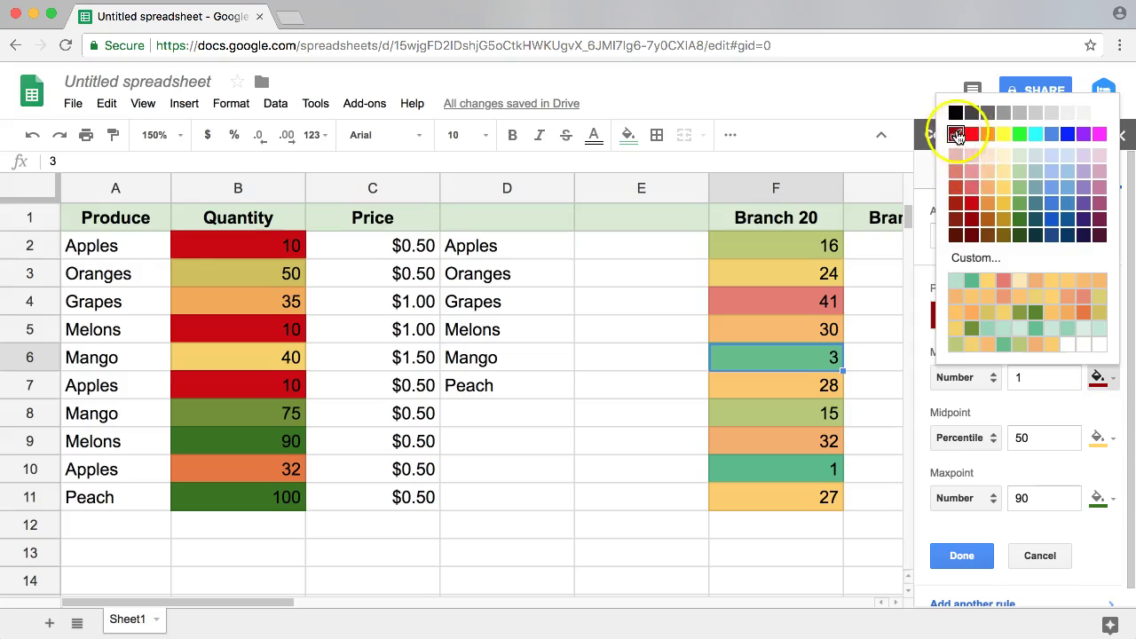
left_click(956, 134)
Step: Set the minpoint number back to 25 and save the Branch 20 color scale rule
left_click(994, 378)
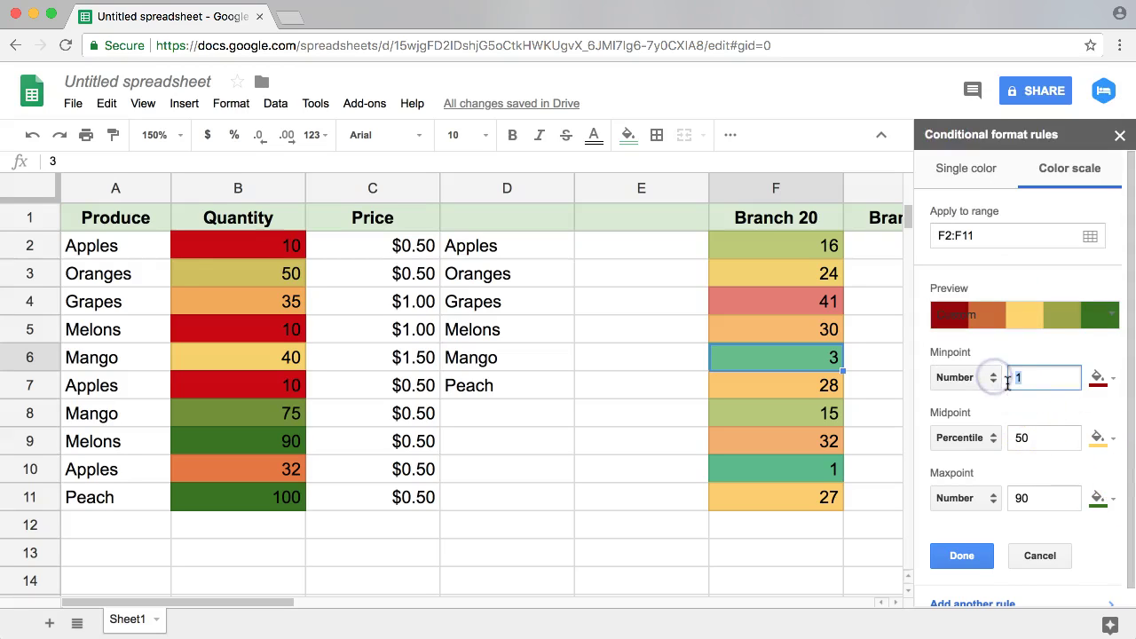
type("28")
left_click(961, 556)
Step: Check the Branch 20 cells and open the green-to-red color scale rule on F2:F11 for editing
left_click(774, 357)
left_click(772, 330)
left_click(779, 359)
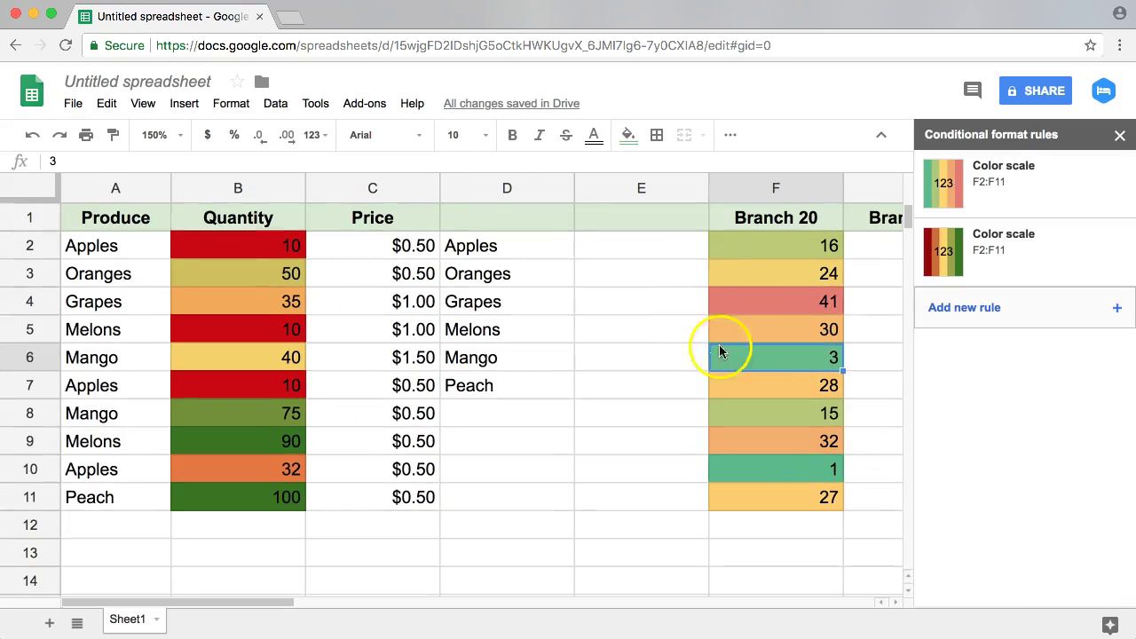
left_click(1031, 196)
left_click(1116, 317)
left_click(1116, 257)
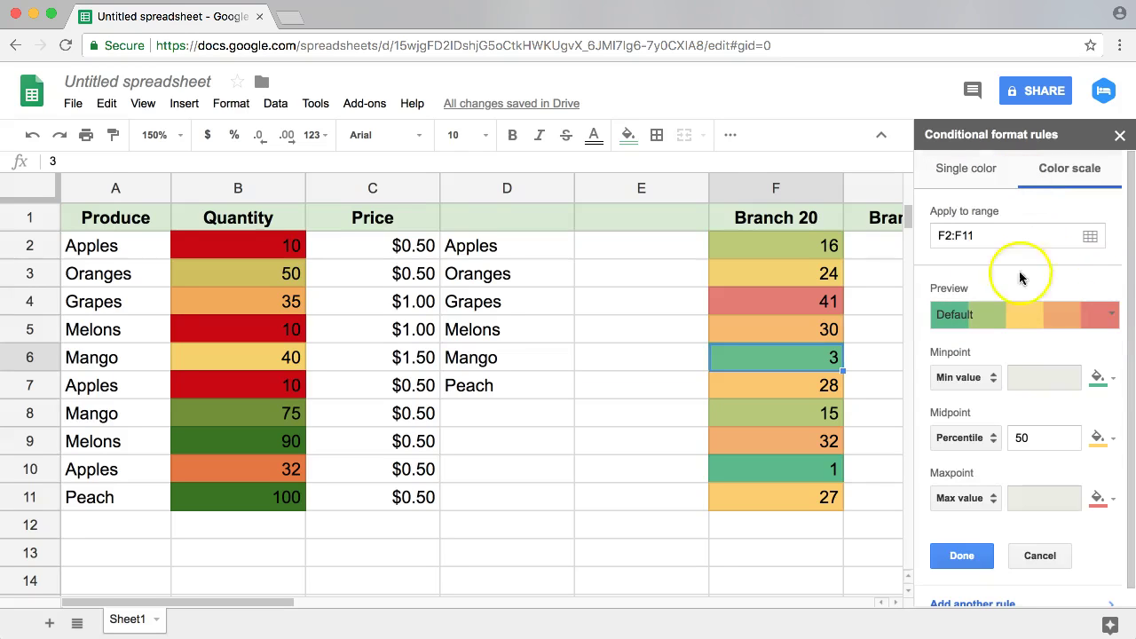
Step: Try the rule as a single color format and return it to the green-to-yellow-to-red color scale preset
left_click(939, 174)
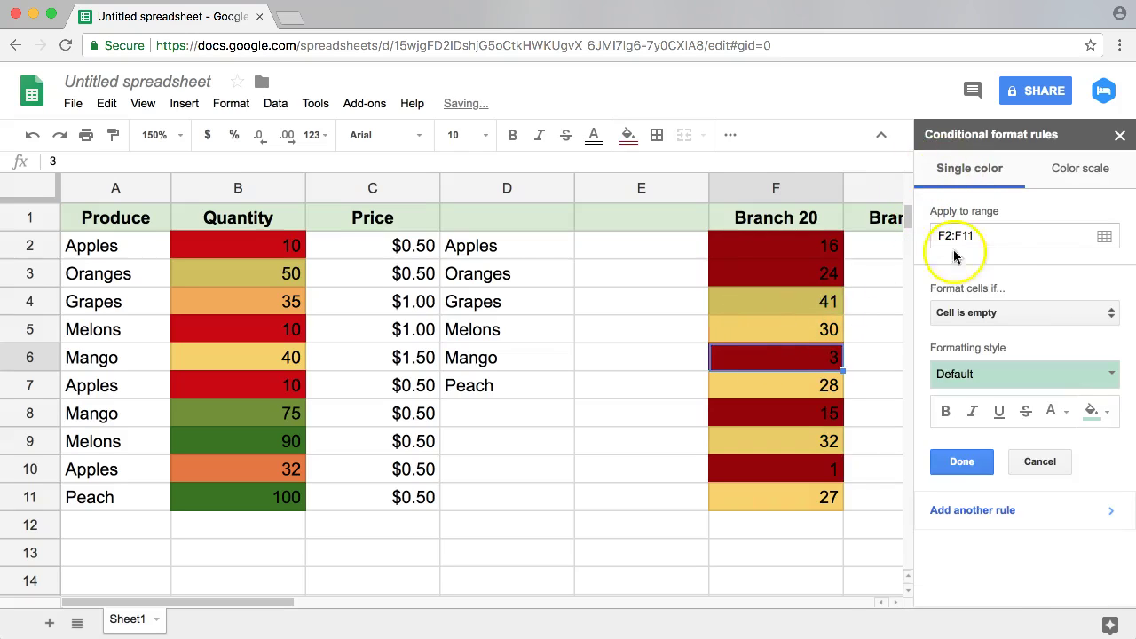
left_click(1083, 169)
left_click(1109, 315)
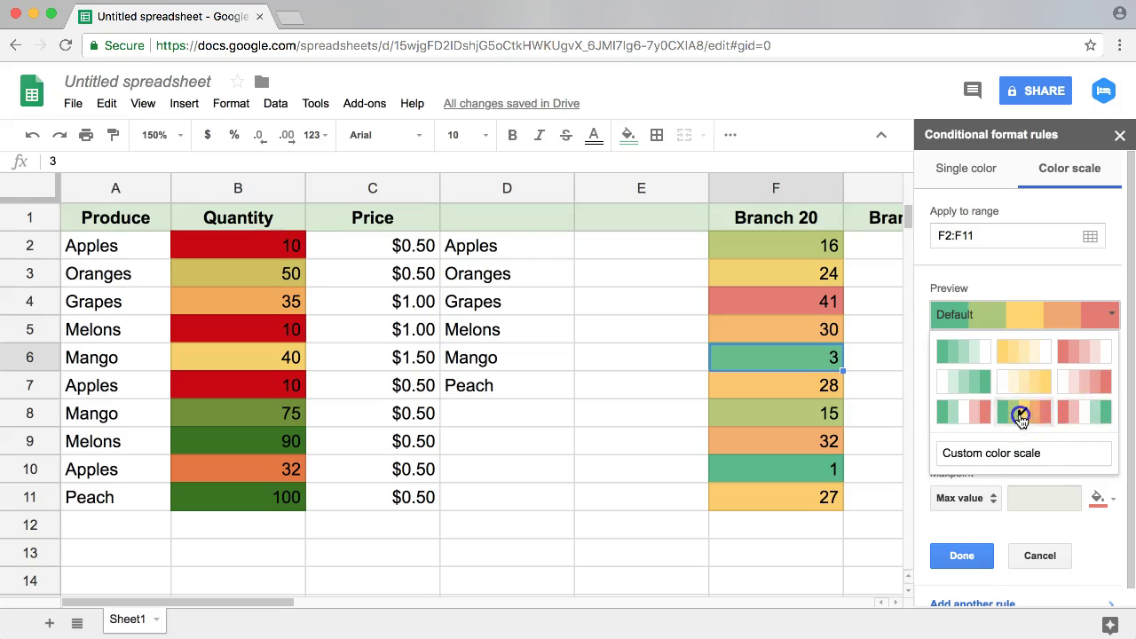
left_click(1021, 414)
Step: Select the Branch 20 values and set the rule's minpoint to Number 25 with bright red as its color
left_click_drag(777, 247, 817, 502)
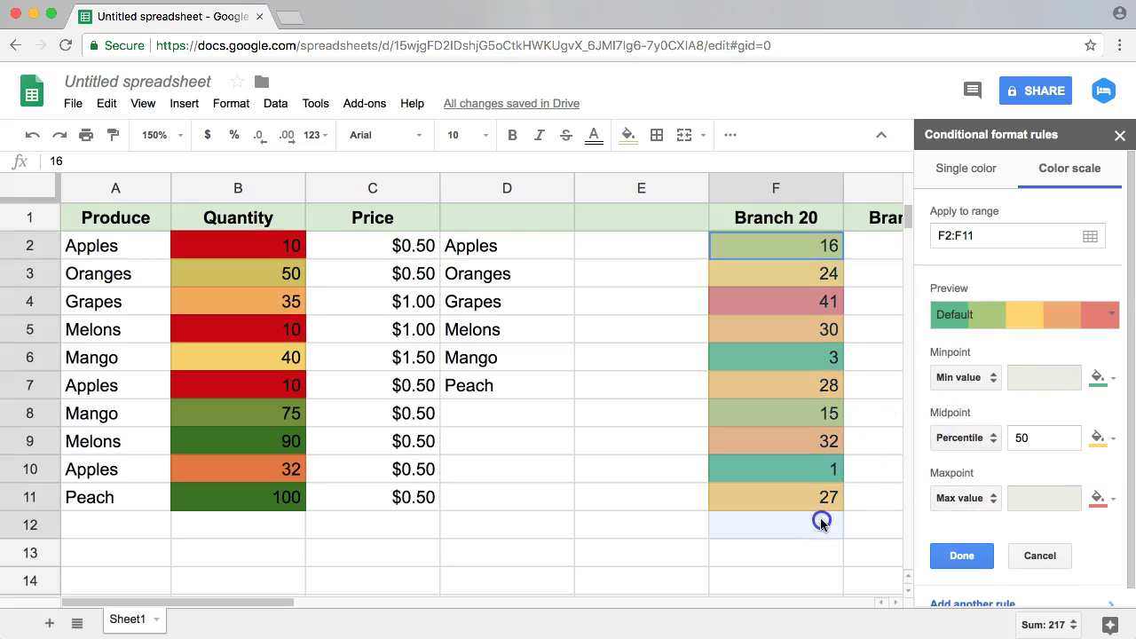
left_click(1109, 314)
left_click(1107, 312)
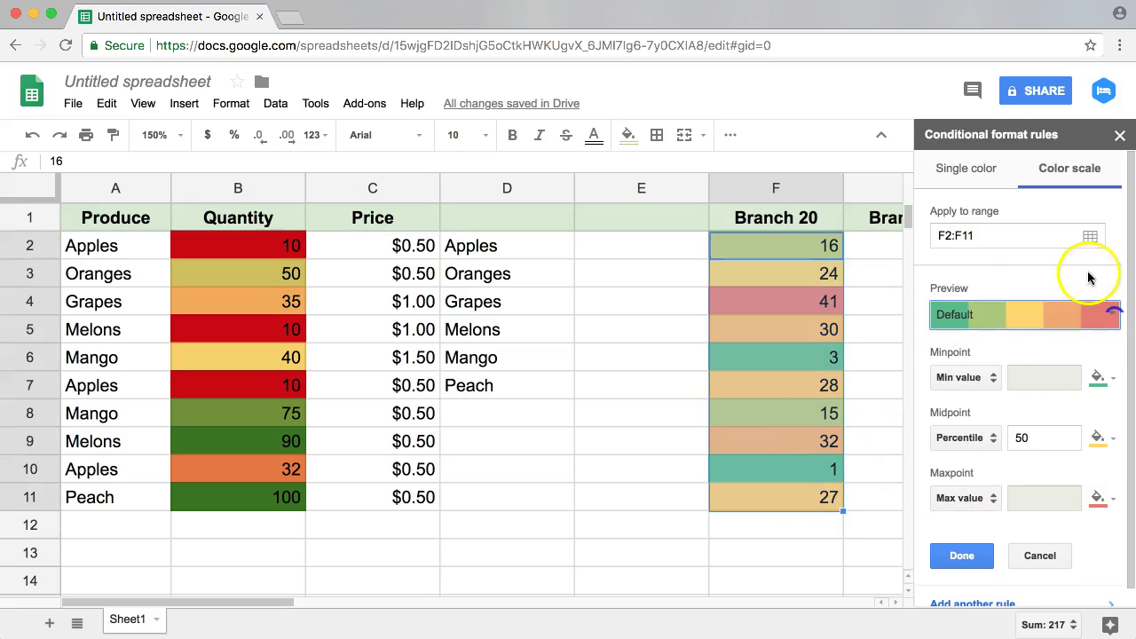
left_click(970, 378)
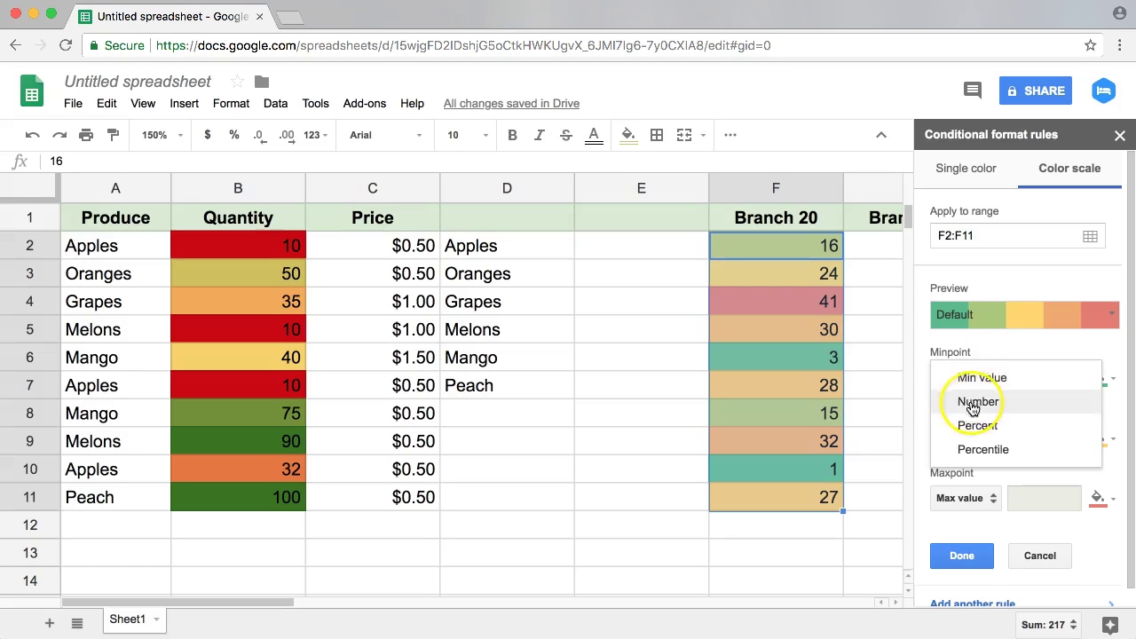
left_click(976, 402)
left_click(976, 379)
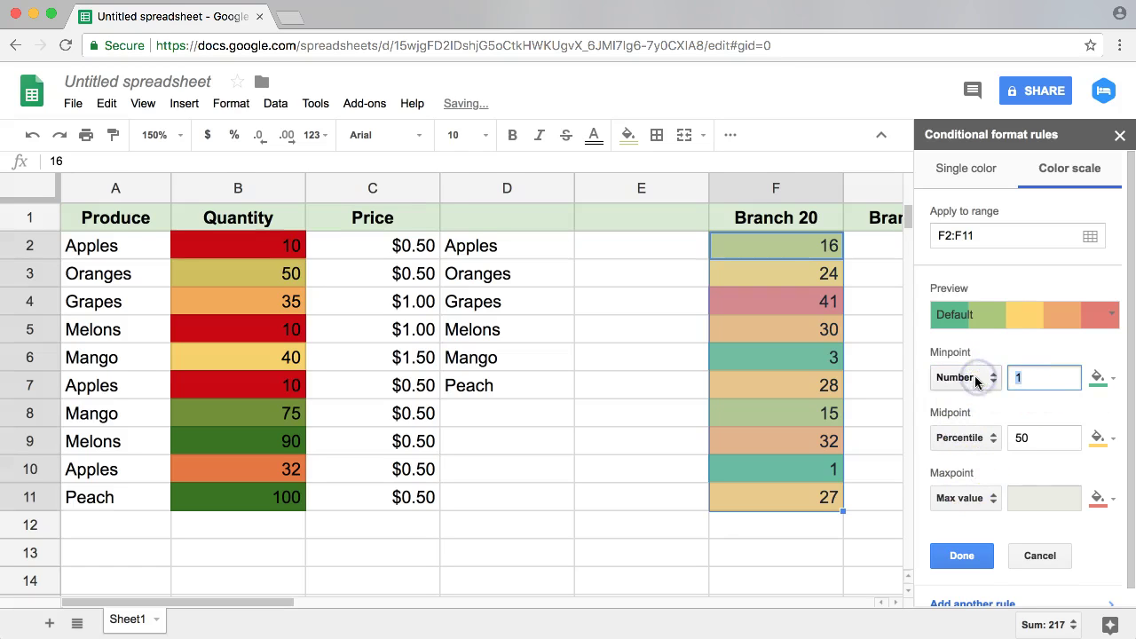
type("25")
left_click(1101, 380)
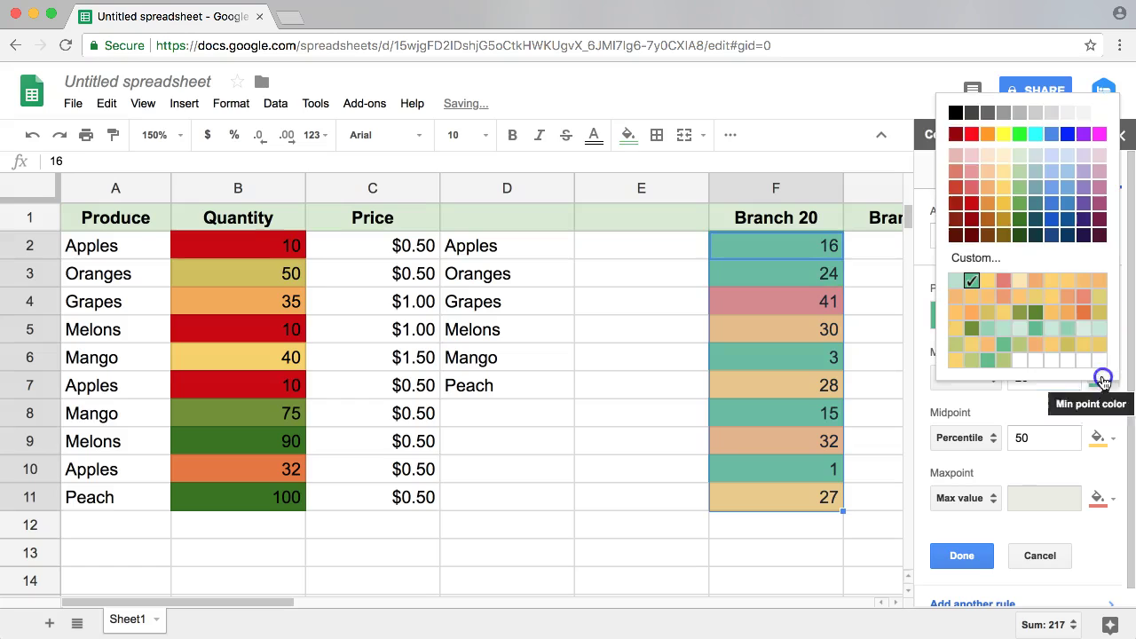
left_click(966, 135)
Step: Set the maxpoint to Number 90 with the custom teal green color and save the F2:F11 rule
left_click(978, 499)
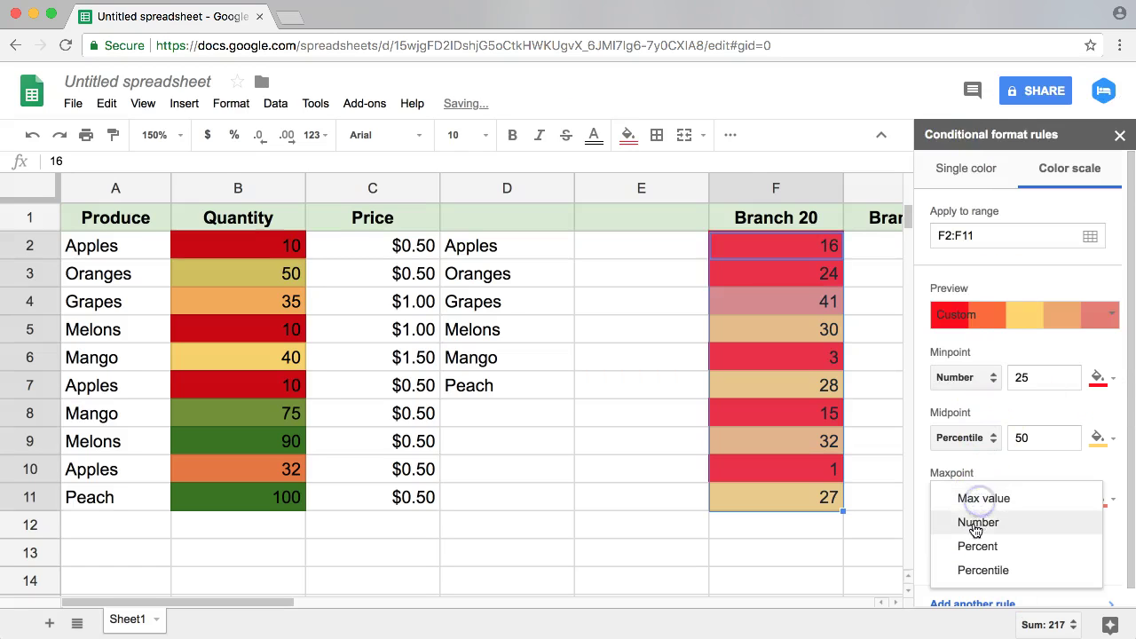
left_click(977, 523)
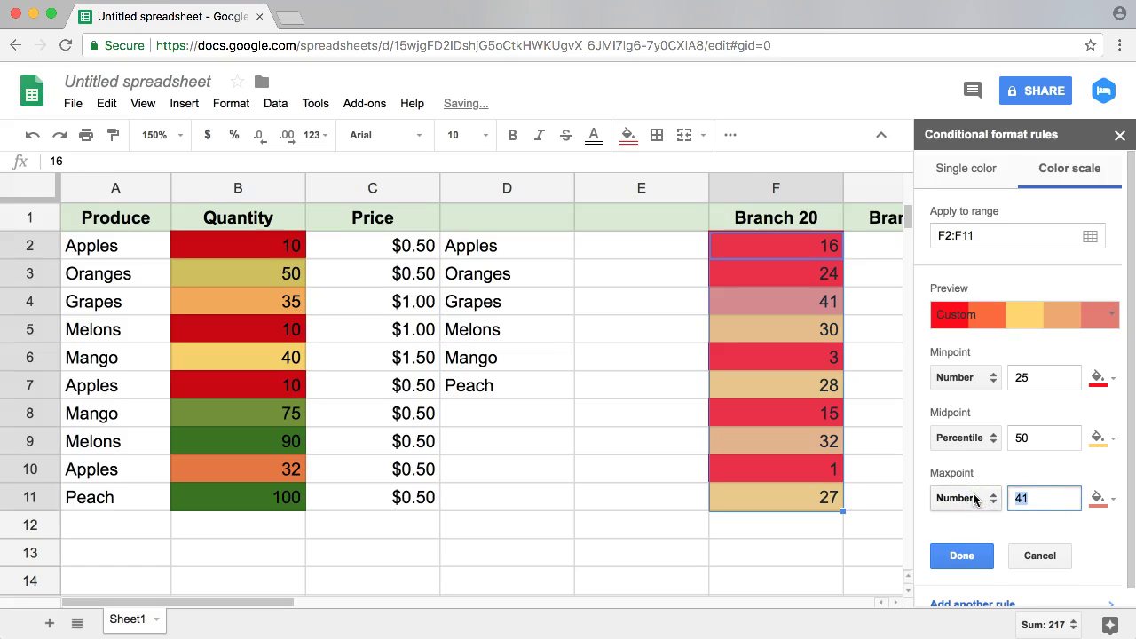
type("90")
left_click(1108, 498)
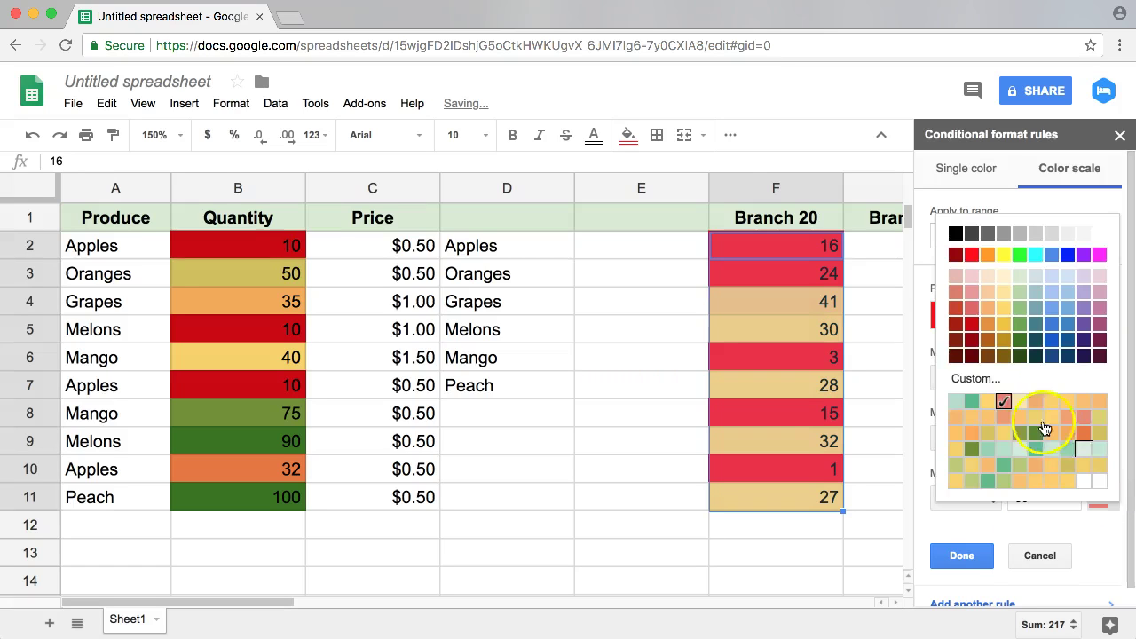
left_click(973, 406)
left_click(961, 557)
Step: Enter 90 as the Branch 20 value for Oranges in cell F3
left_click(786, 532)
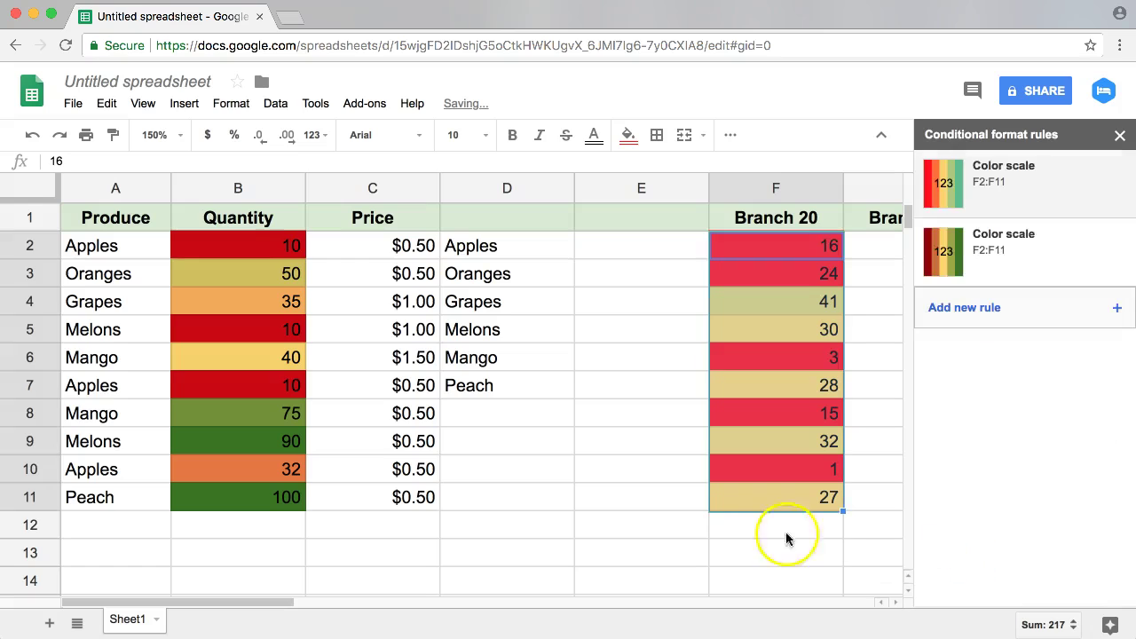
left_click(741, 358)
left_click(809, 303)
left_click(781, 277)
type("90")
key("Return")
Step: Check the color of cell F3 and close the conditional format rules
left_click(760, 469)
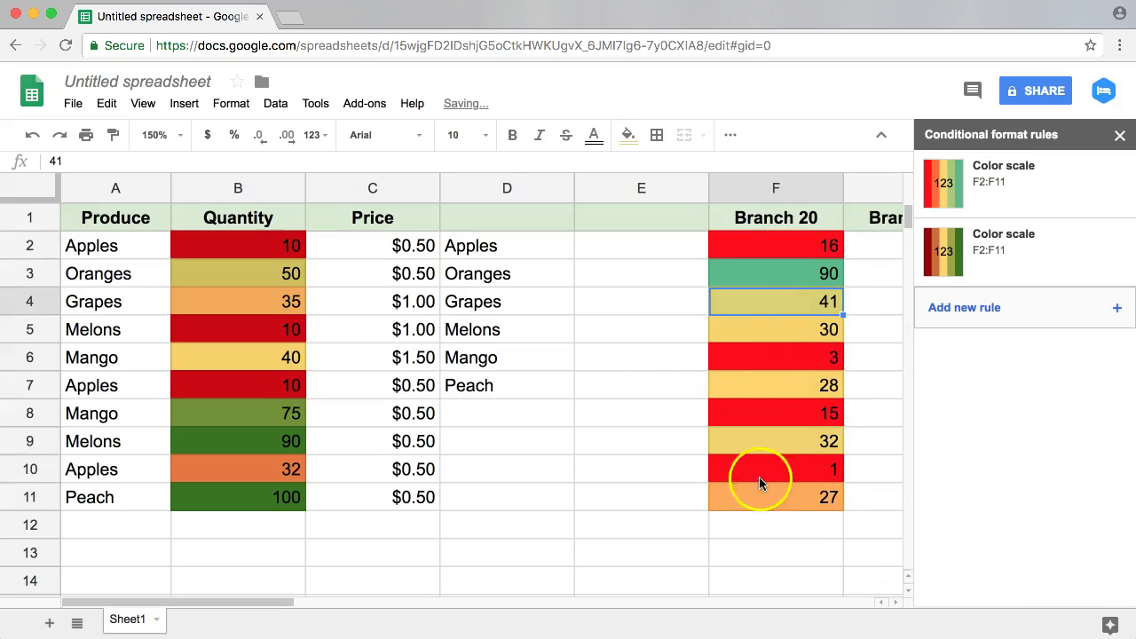
left_click(804, 274)
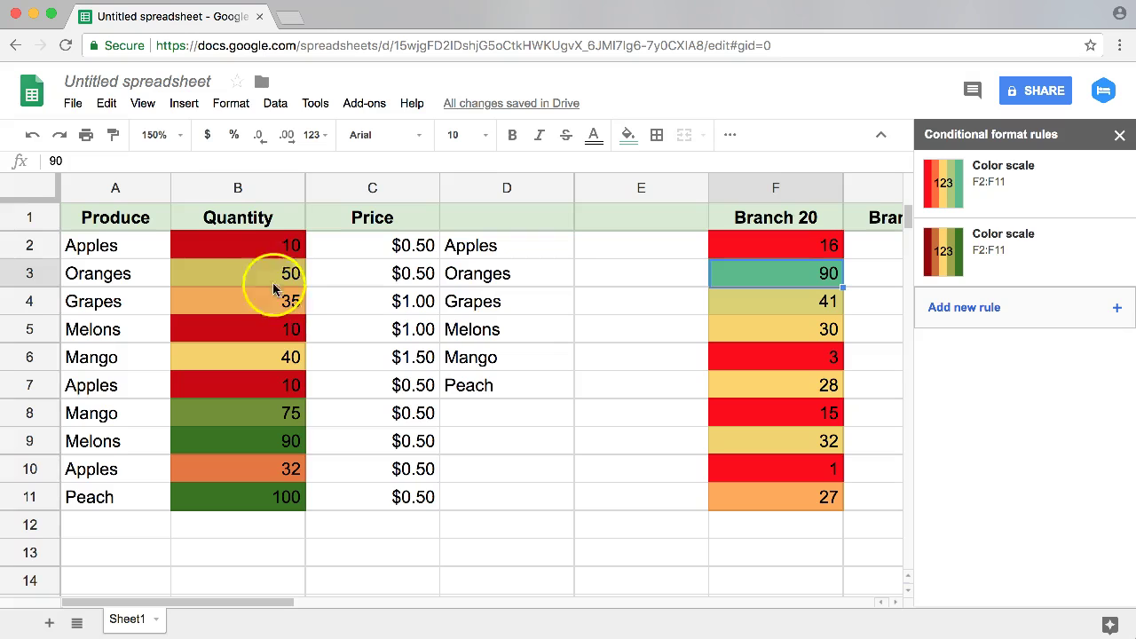
left_click(1117, 135)
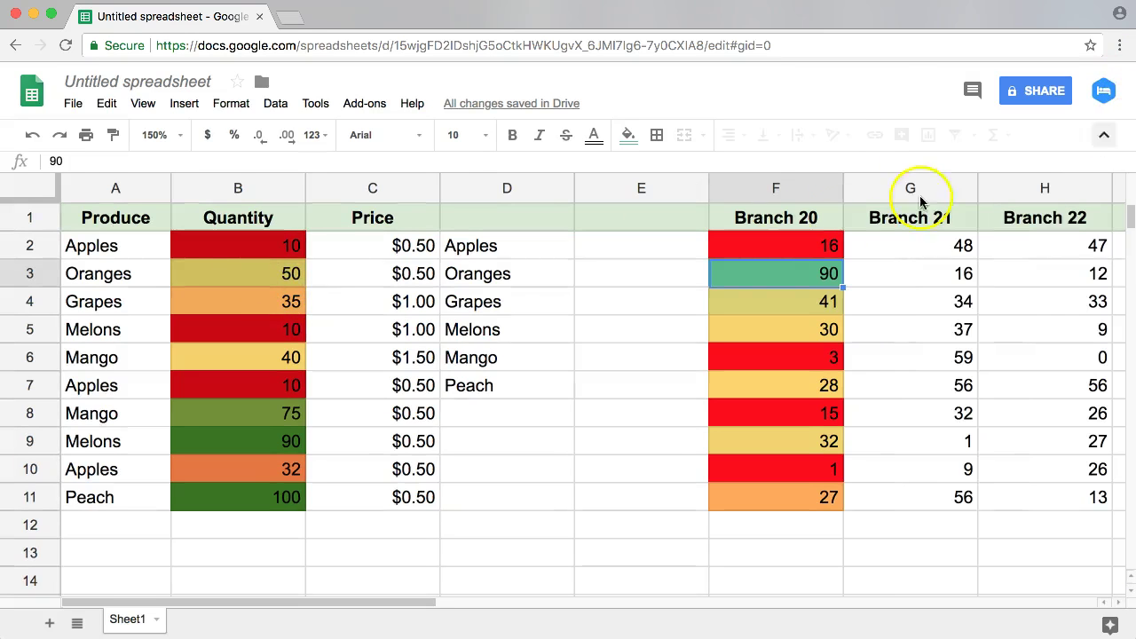